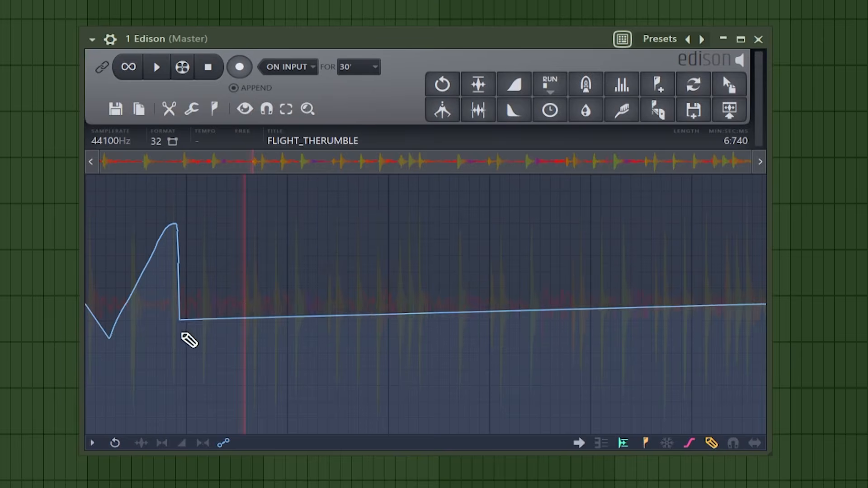
- Draw a freehand wavy envelope of rising slopes and steep drops over the rest of the FLIGHT_THERUMBLE sample, and look at the edit operations
mouse_move(190, 339)
left_mouse_down()
mouse_move(511, 234)
mouse_move(691, 420)
left_mouse_up()
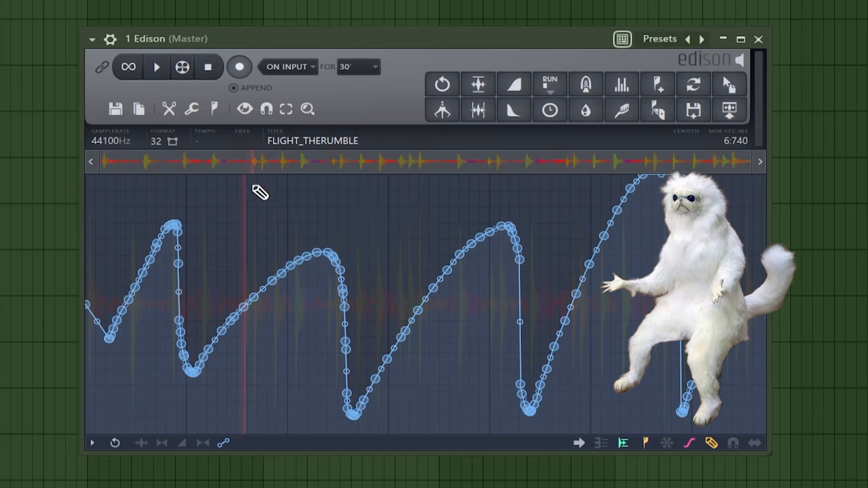
left_click(169, 109)
left_click(208, 290)
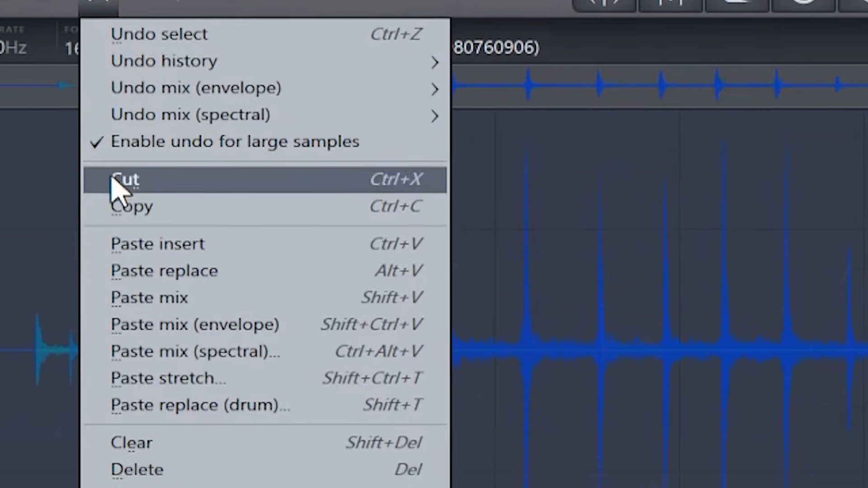
mouse_move(128, 88)
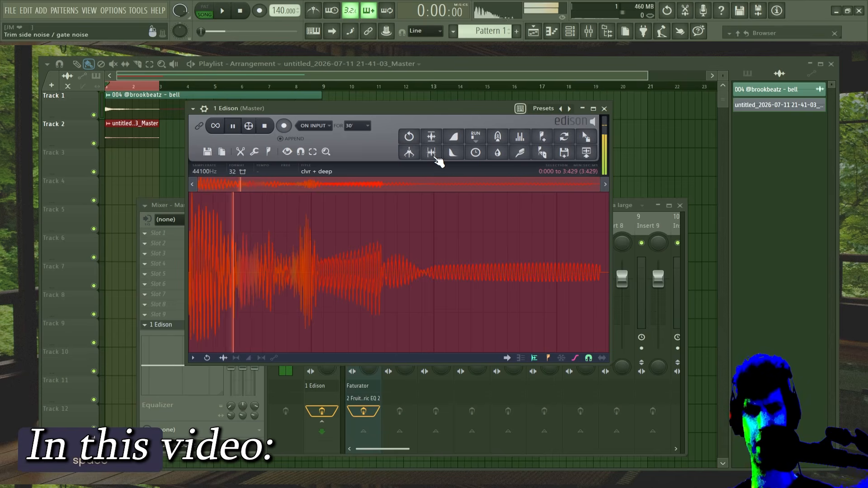
- Trim the side noise of the clvr + deep sample, and apply the spectral mask to DSPHNG_sounddesign_basicglitch and play it
left_click(431, 152)
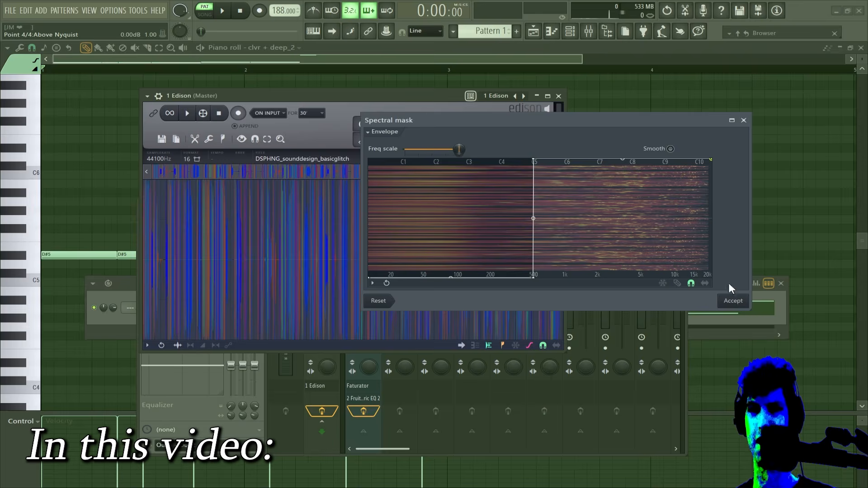
left_click(733, 302)
key("space")
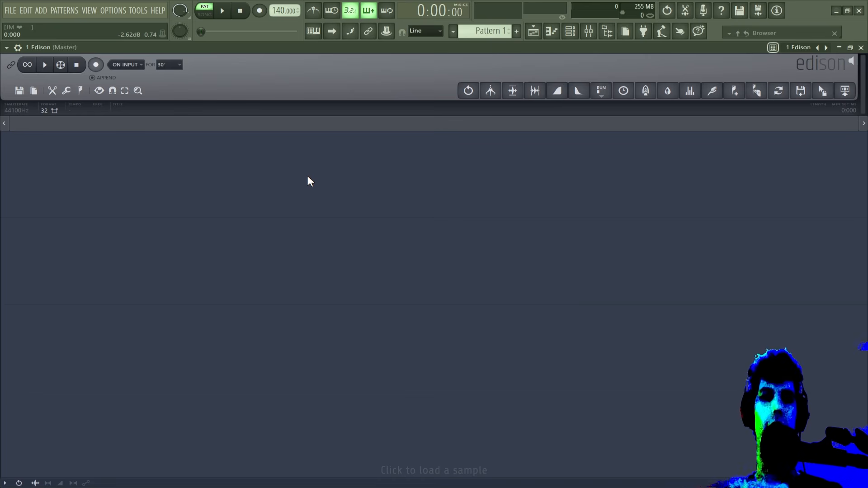
- Examine the envelope and spectral undo-mix options available for the empty sample
left_click(53, 91)
mouse_move(104, 127)
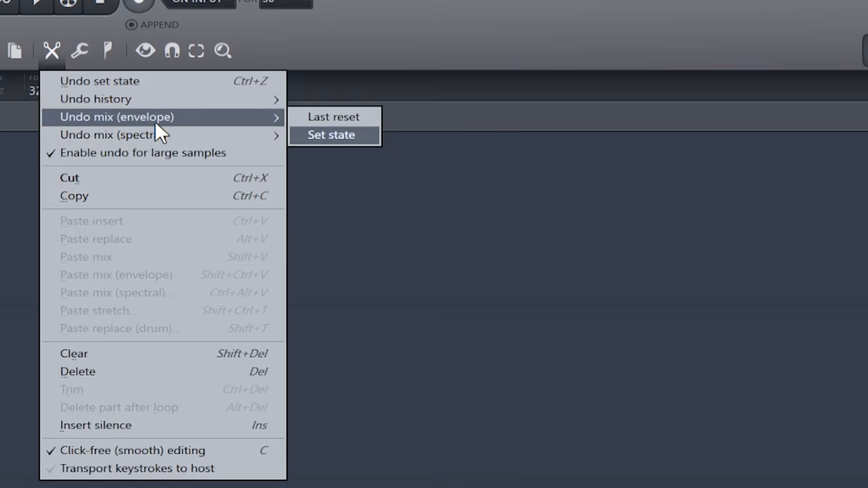
mouse_move(125, 136)
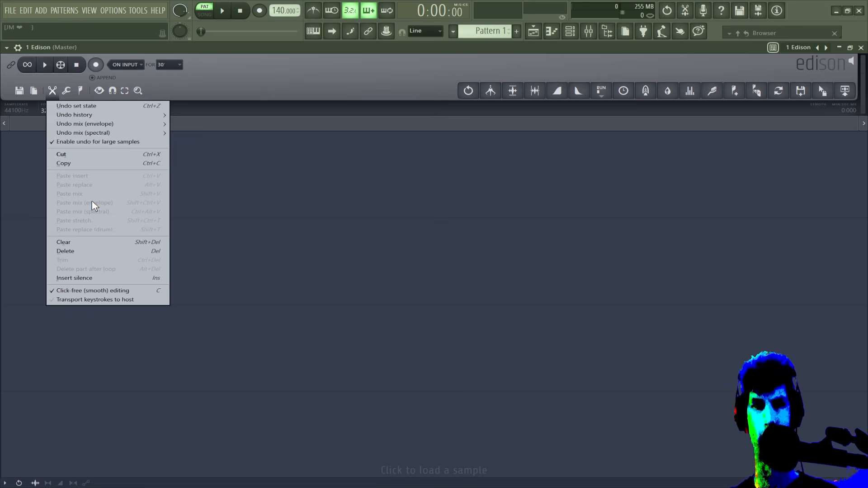
- Generate a 440 Hz sine wave with the Sine generator script and play the tone back
left_click(601, 90)
mouse_move(639, 125)
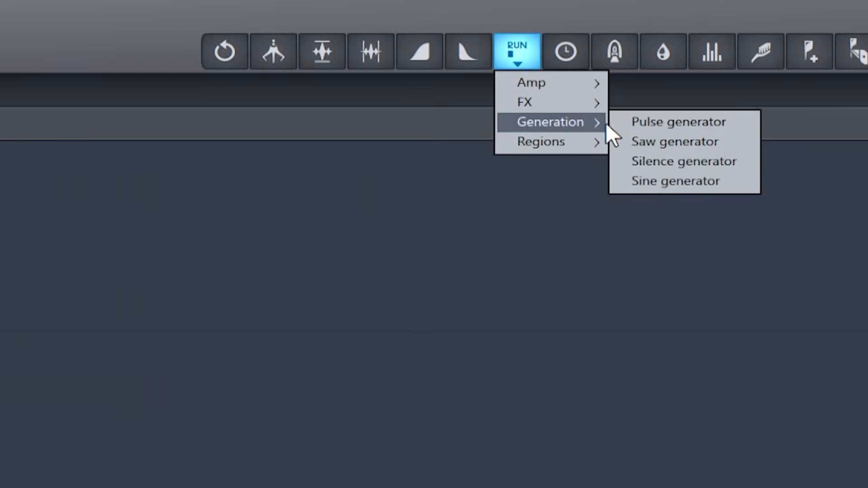
left_click(676, 181)
key("ctrl+a")
type("440")
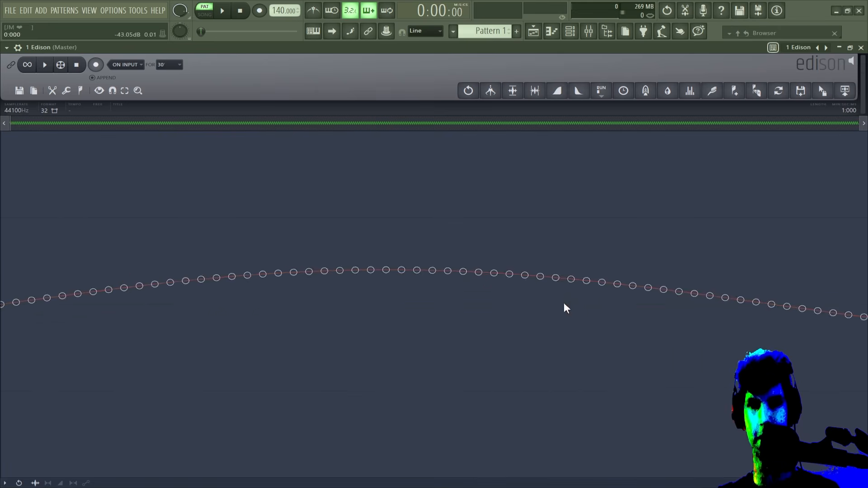
key("space")
scroll(382, 214, "down", 10, "ctrl")
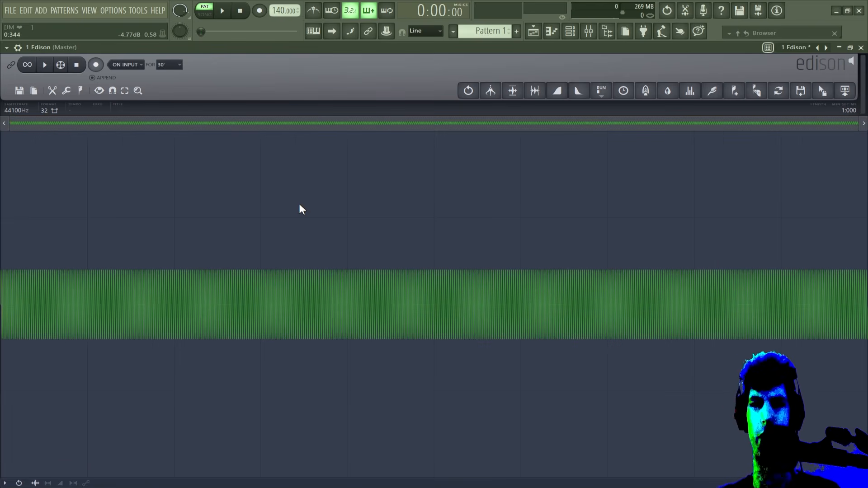
- Apply reverb to the generated sine tone and play back the result
left_click(66, 91)
mouse_move(57, 97)
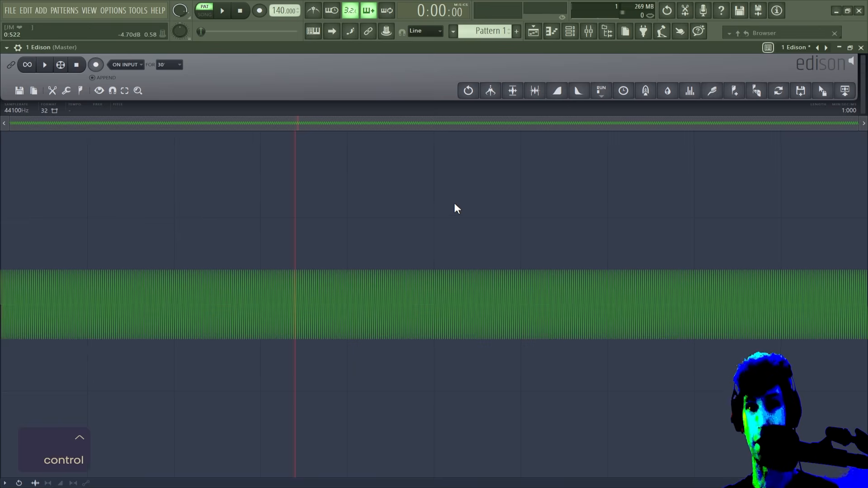
key("ctrl+r")
left_click(514, 349)
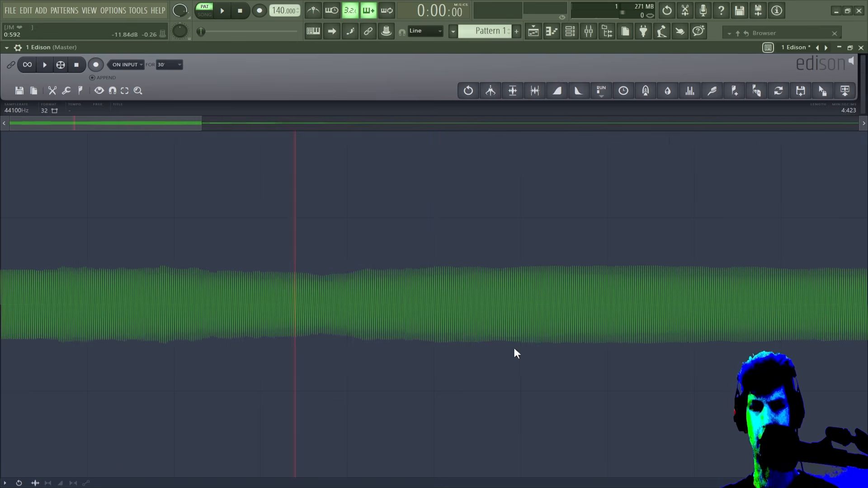
key("space")
scroll(410, 243, "down", 5)
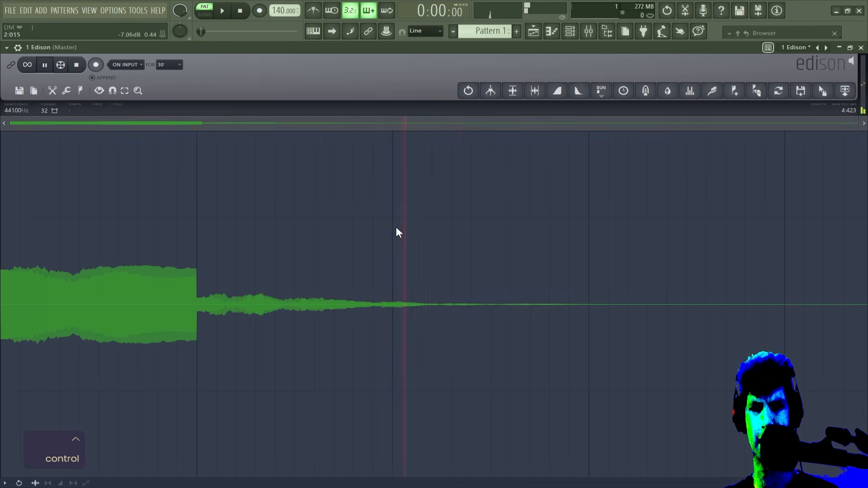
- Blur the whole sample with the loop tuner at maximum blur order, and delete the loop region it adds
key("ctrl+l")
left_click_drag(508, 155, 446, 155)
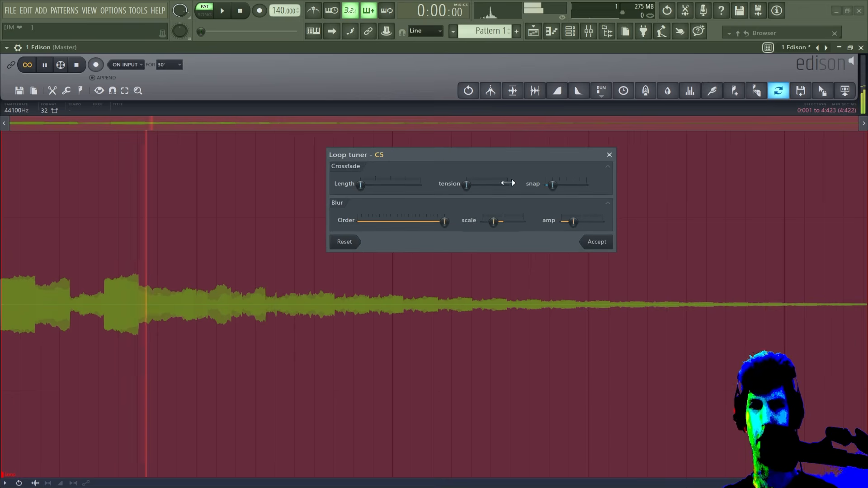
left_click(604, 245)
left_click(275, 244)
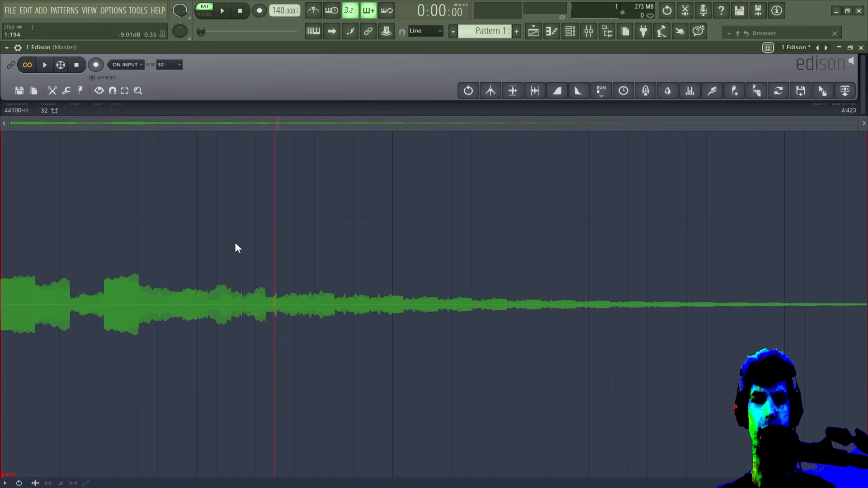
key("ctrl+shift+Delete")
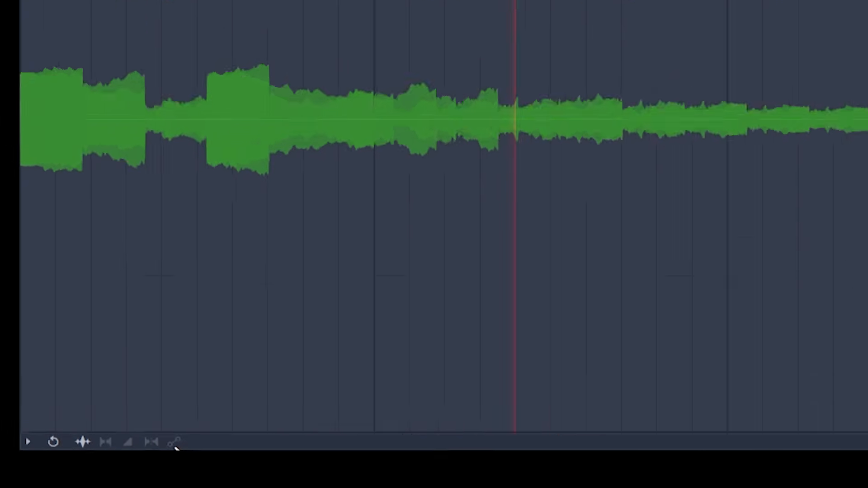
- Show the sample's envelope, lower its start point to the minimum, and try an envelope undo mix with the Sine generator state
left_click(240, 414)
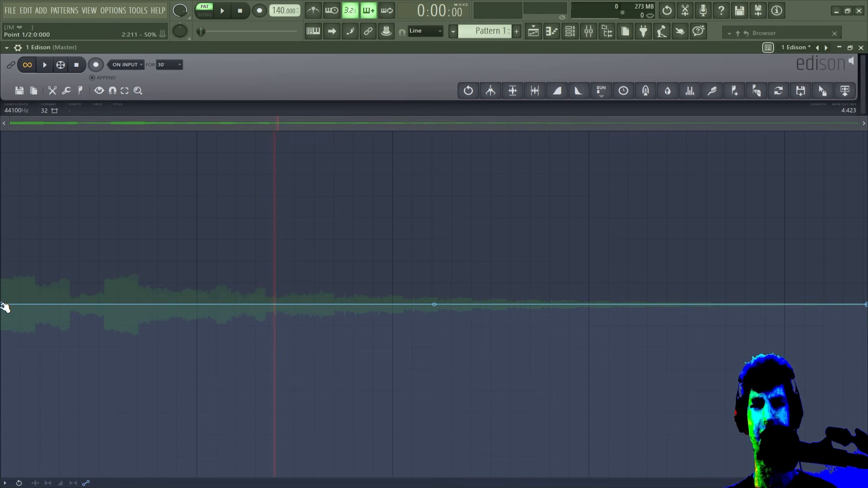
left_click_drag(2, 305, 1, 476)
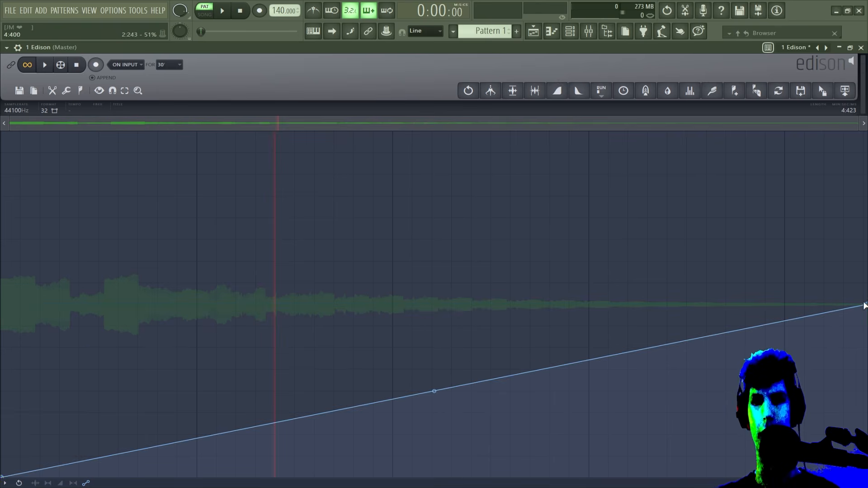
left_click(53, 90)
mouse_move(71, 125)
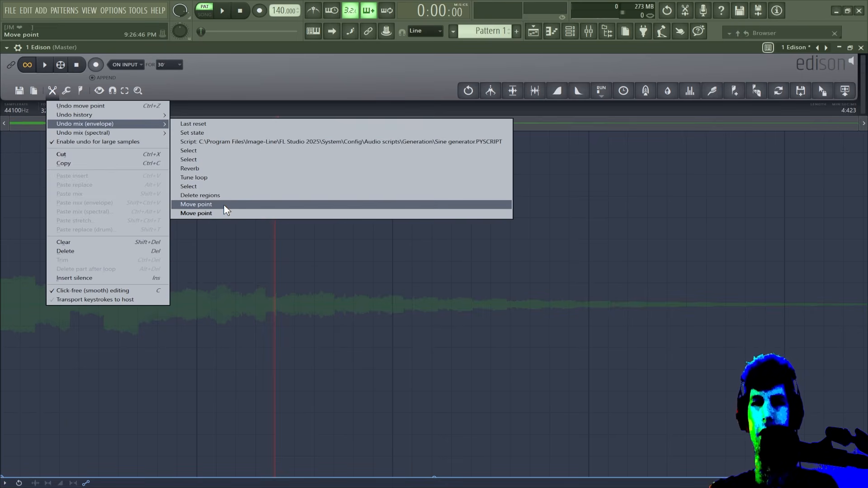
left_click(206, 142)
key("space")
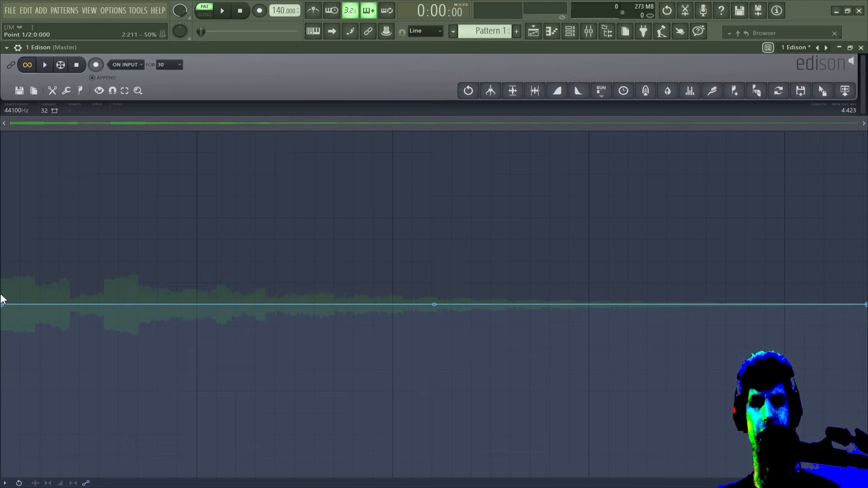
- Try a rising envelope by lowering its start point to the minimum, and undo the change
left_click_drag(5, 303, 2, 477)
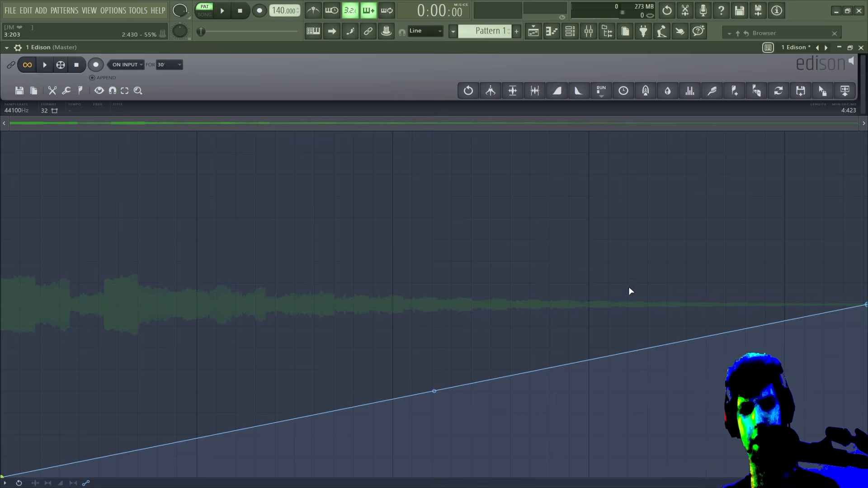
key("ctrl+alt+z")
key("ctrl+alt+z")
key("ctrl+alt+z")
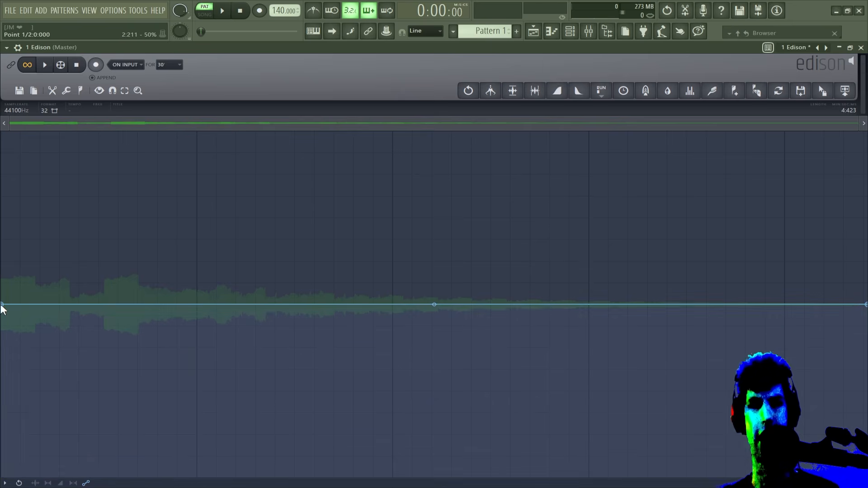
- Shape the envelope to fall from maximum at the sample's start to minimum at its end, with the tension bent into a steep early drop
left_click_drag(5, 304, 1, 476)
left_click_drag(865, 304, 864, 132)
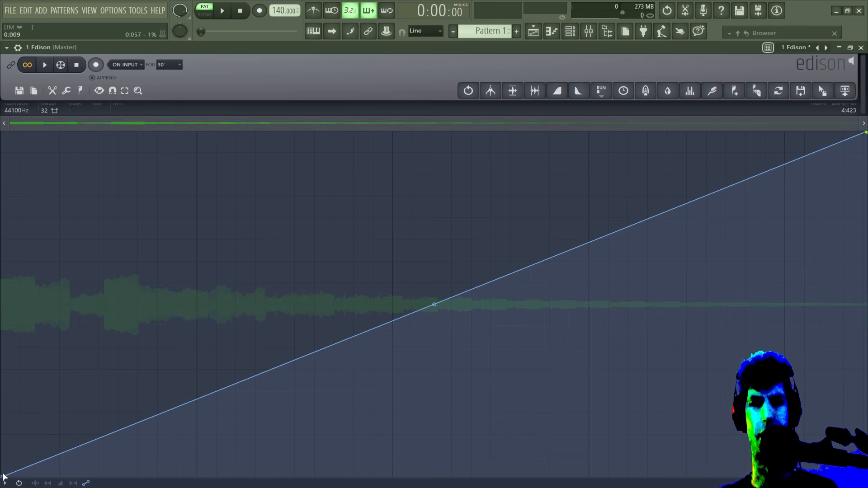
left_click_drag(6, 475, 4, 133)
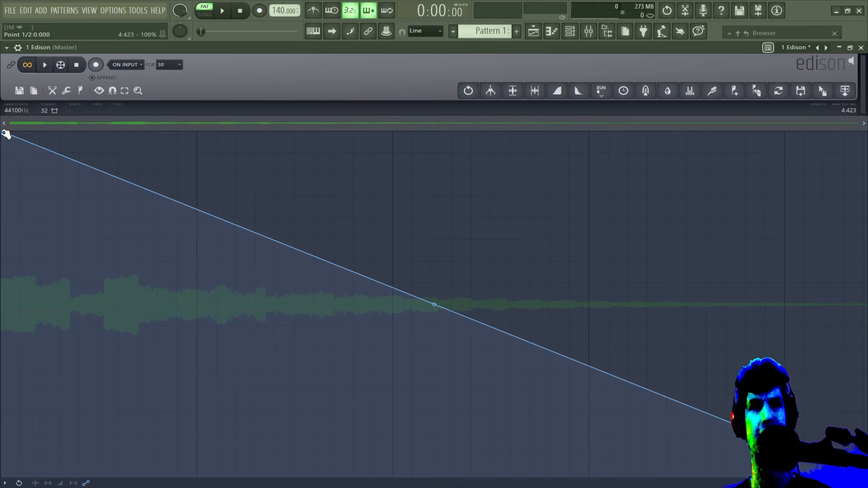
left_click(52, 90)
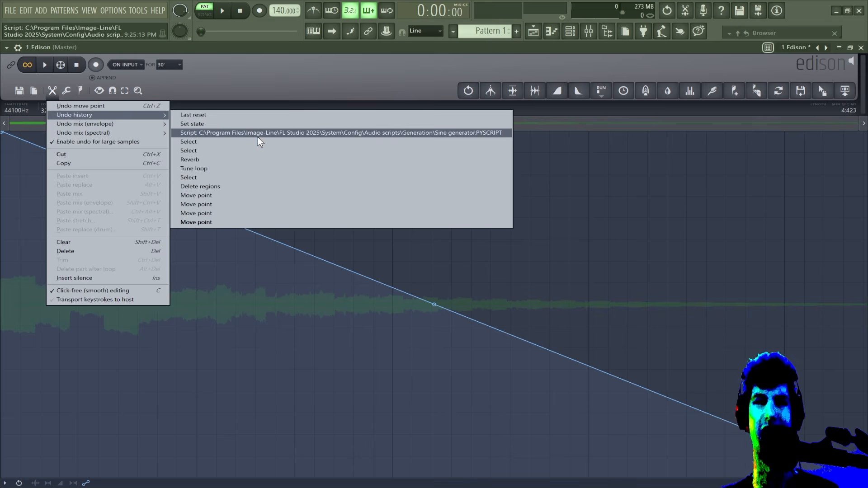
left_click(272, 265)
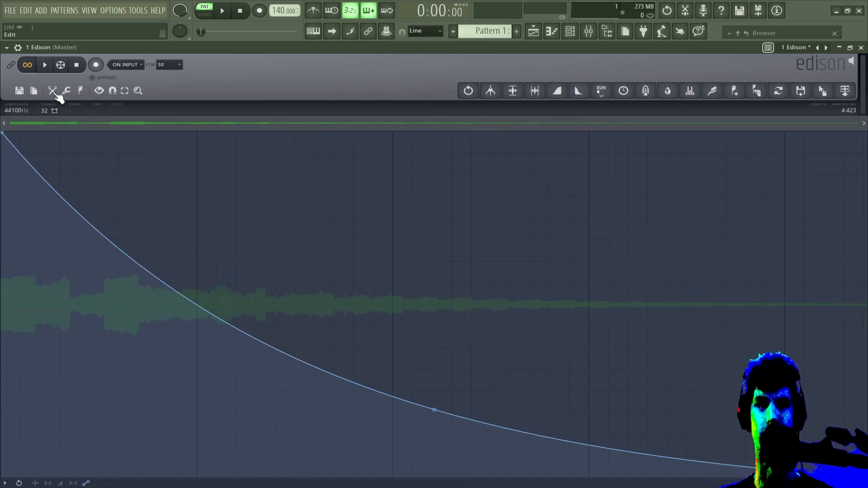
- Mix the blurred reverb sound with the Sine generator state through Undo mix (envelope), and play the result
left_click(54, 92)
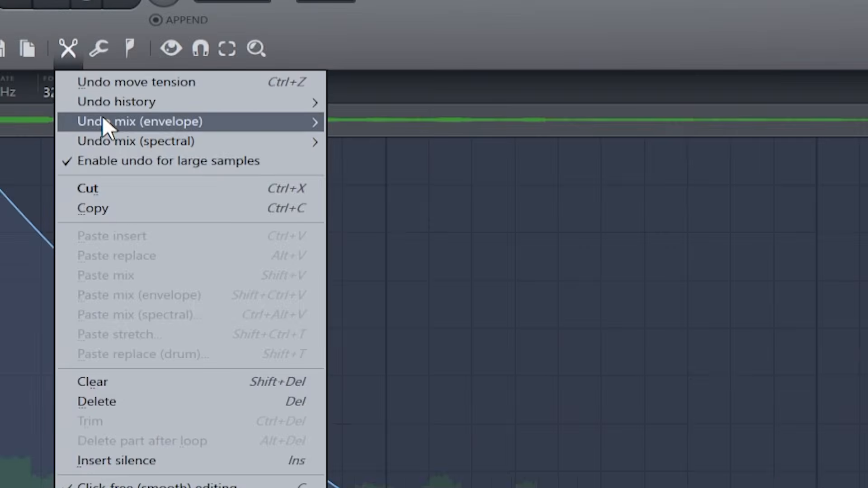
mouse_move(101, 124)
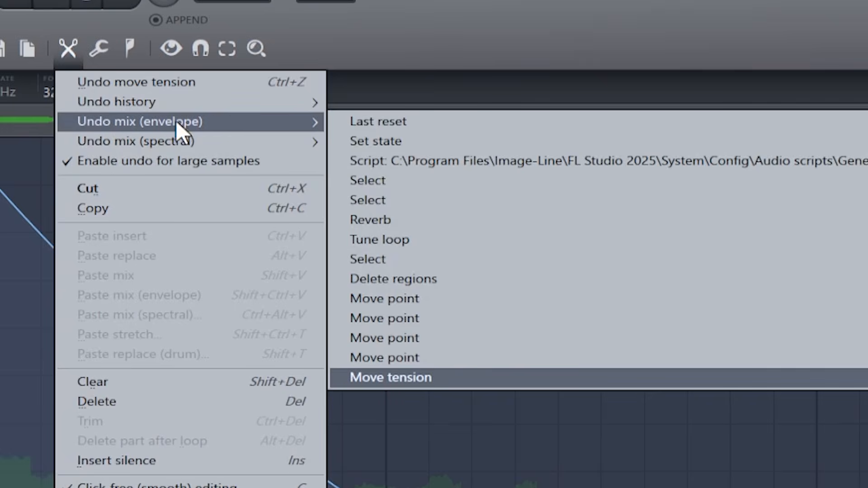
left_click(535, 159)
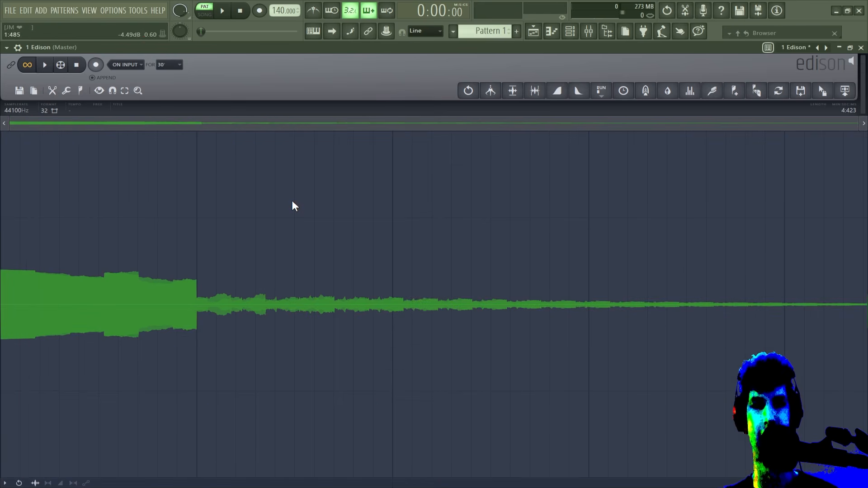
key("space")
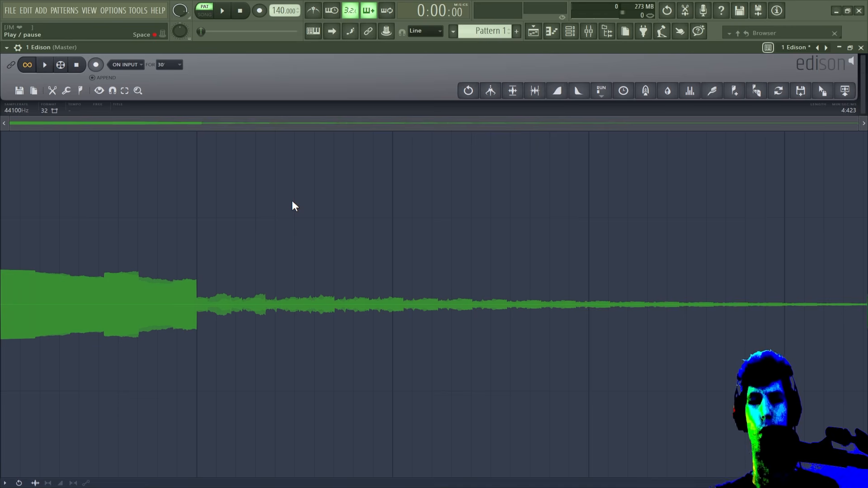
- Clear the editor to a new empty sample and load the aaaah sample from the browser's favorites
key("f")
key("n")
mouse_move(746, 35)
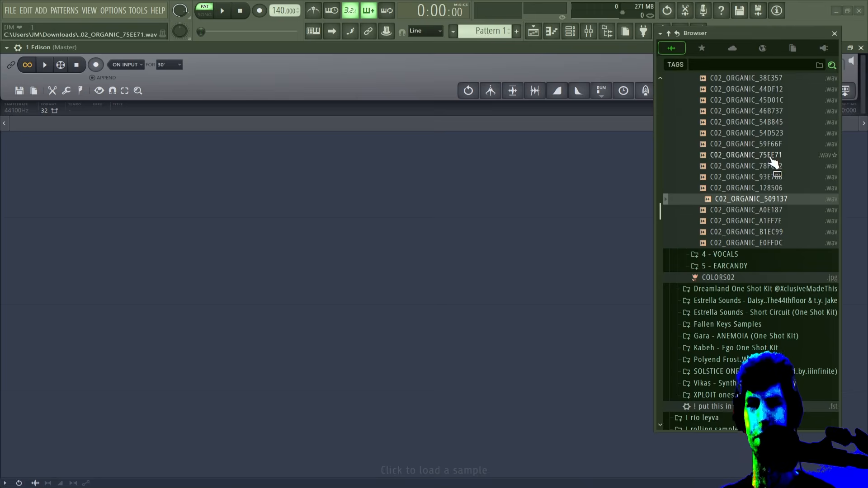
scroll(756, 188, "up", 5)
left_click(744, 187)
left_click(736, 150)
left_click(702, 48)
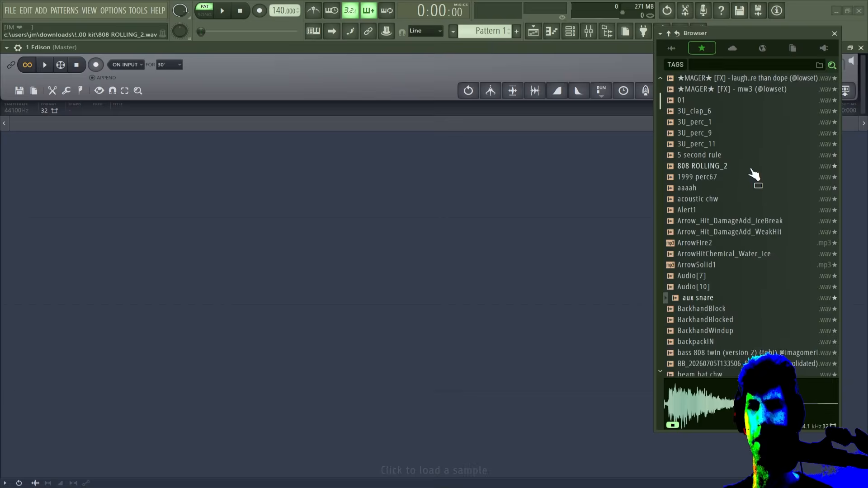
left_click_drag(703, 188, 601, 195)
- Load the bass 808 twin (version 2) sample from the favorites in place of the current one, and show its envelope
mouse_move(755, 35)
scroll(752, 232, "down", 2)
left_click(735, 222)
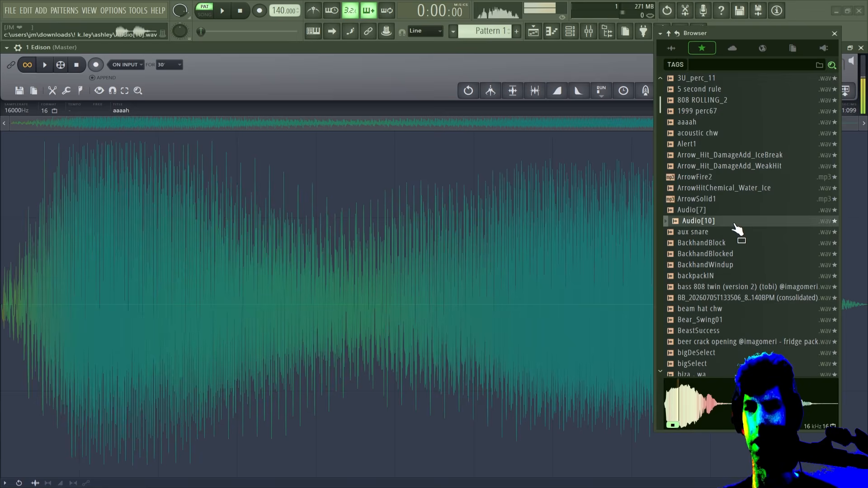
left_click_drag(737, 287, 425, 270)
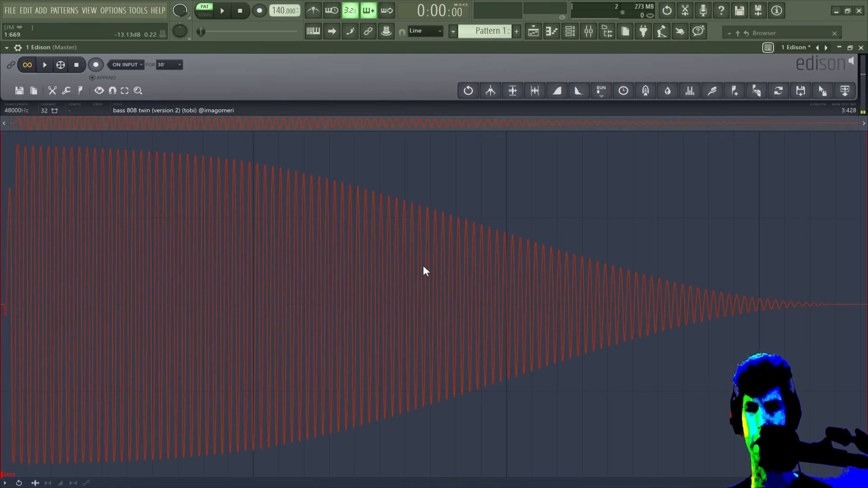
left_click(86, 483)
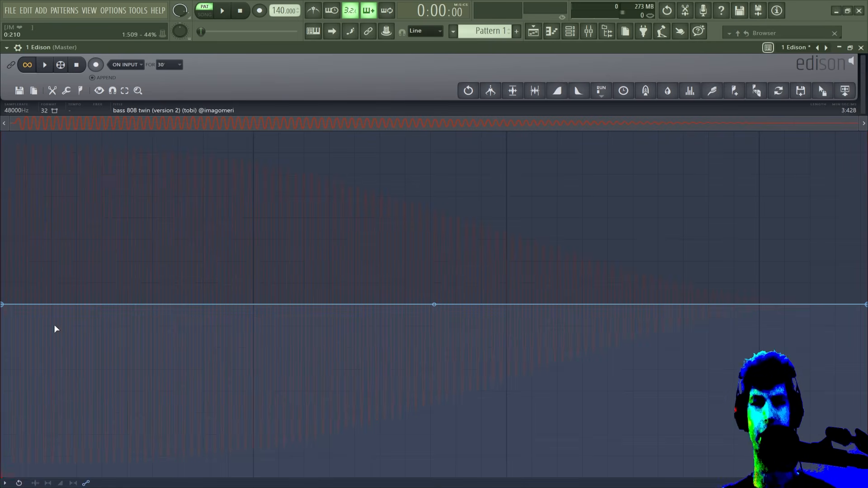
- Shape the envelope from minimum up to maximum at about 0.6 s, down to minimum at about 1 s, and up to about 56% from 1.496 s onward
left_click_drag(2, 305, 2, 477)
left_click_drag(866, 305, 865, 132)
left_click_drag(157, 146, 155, 131)
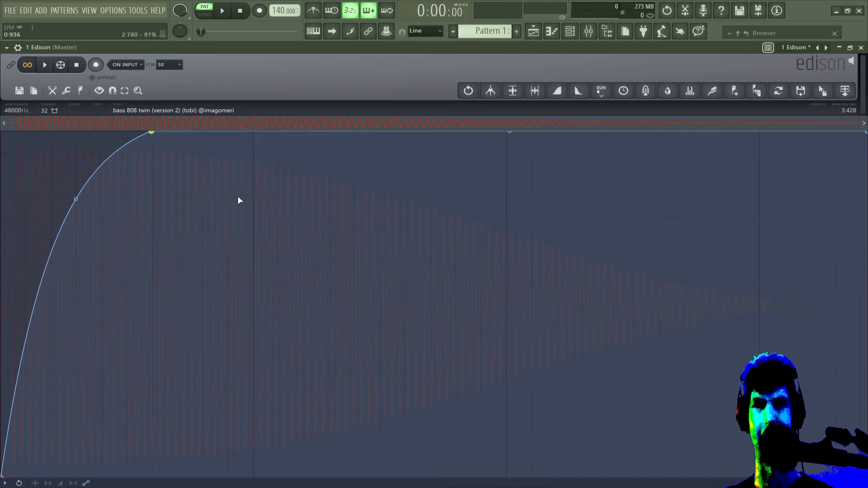
left_click_drag(256, 307, 255, 476)
left_click(379, 283)
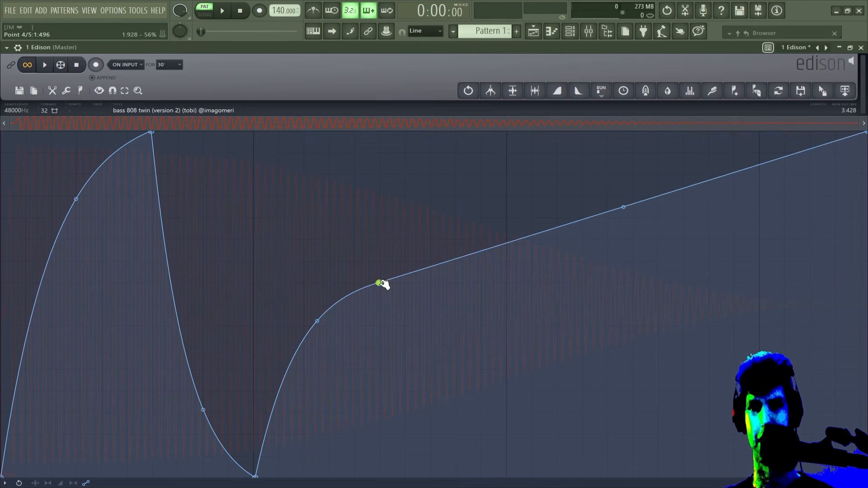
left_click_drag(865, 134, 865, 194)
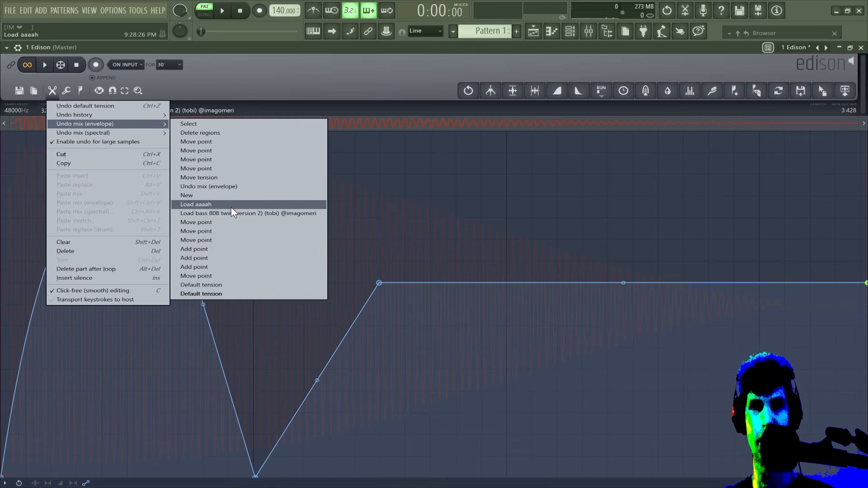
- Mix the 808 with the Load aaaah state through Undo mix (envelope), and play the result
left_click(231, 207)
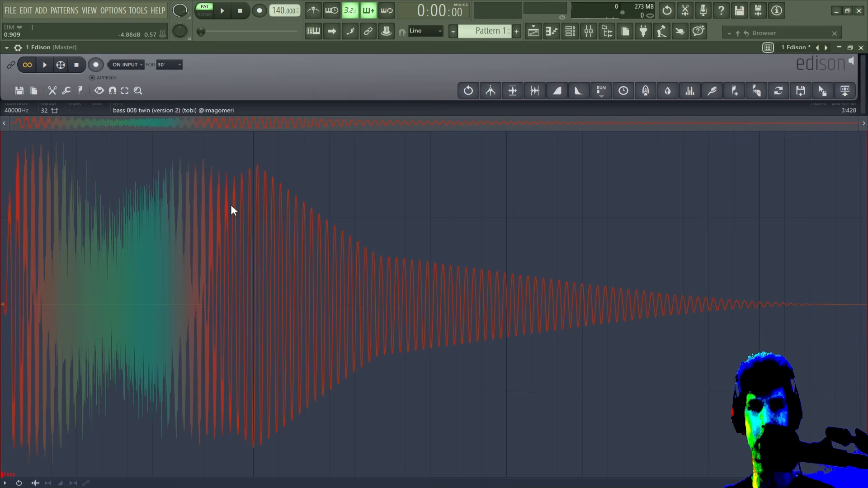
key("space")
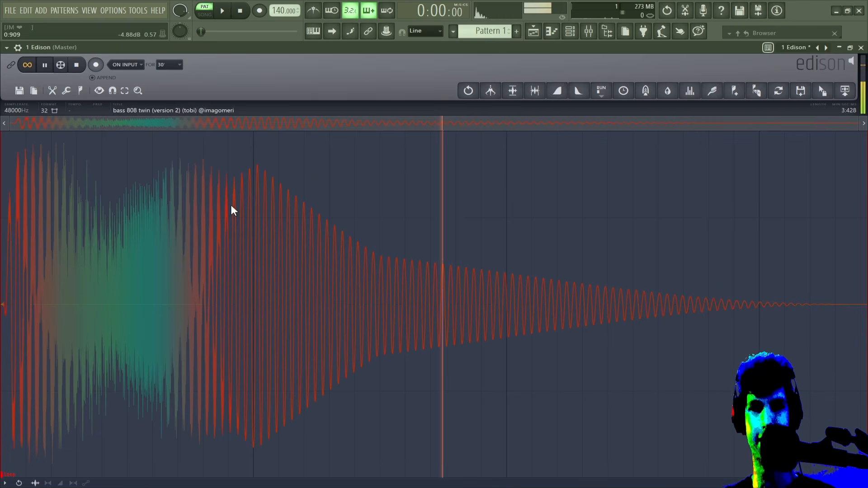
- Clear the editor to an empty sample and collapse the browser's folder structure
key("ctrl+shift+Delete")
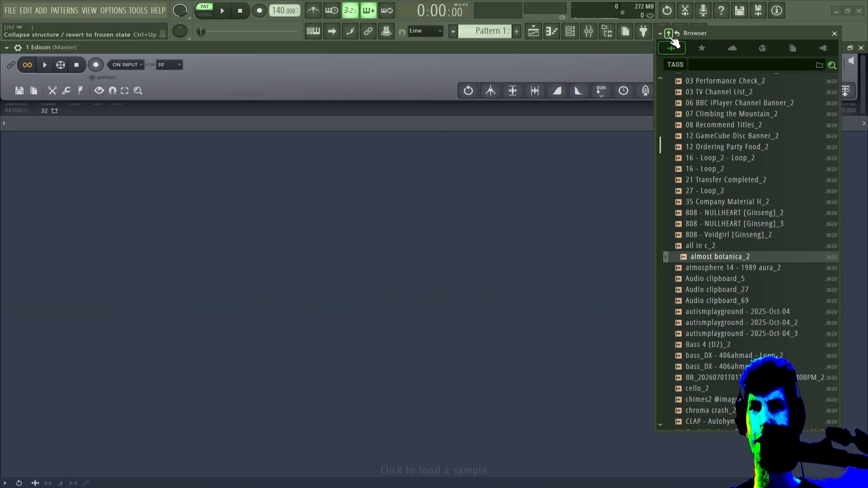
left_click(669, 34)
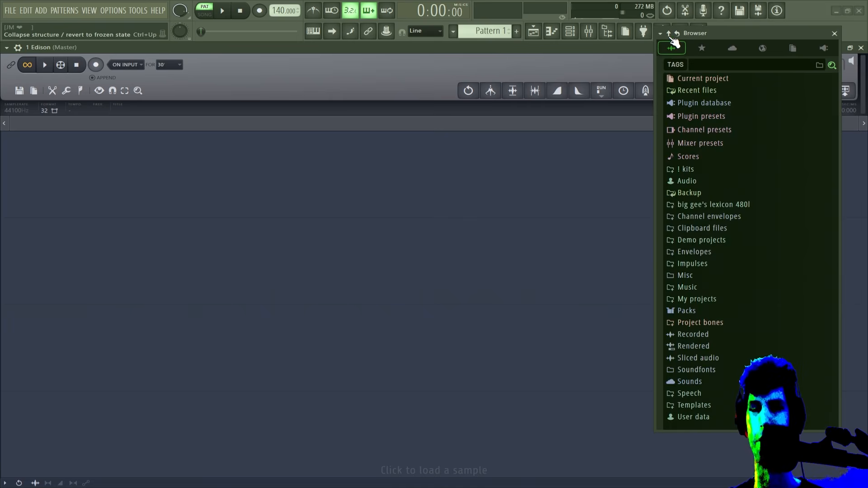
left_click(66, 91)
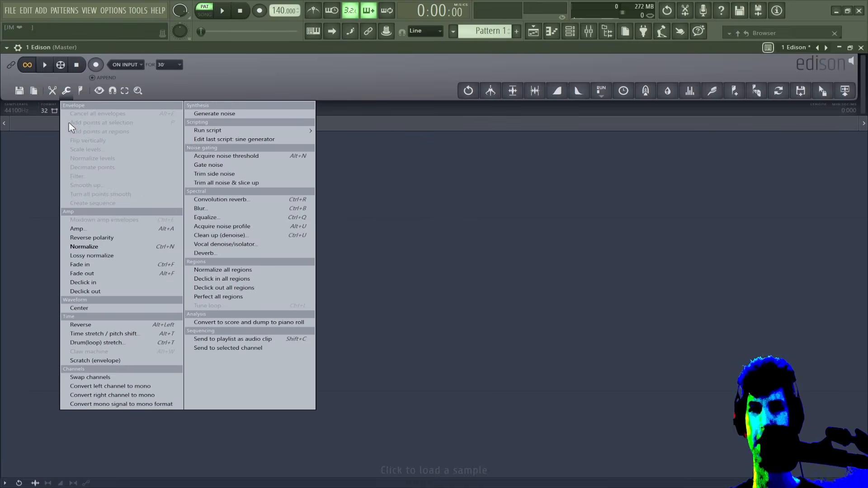
left_click(52, 91)
left_click(383, 200)
key("Escape")
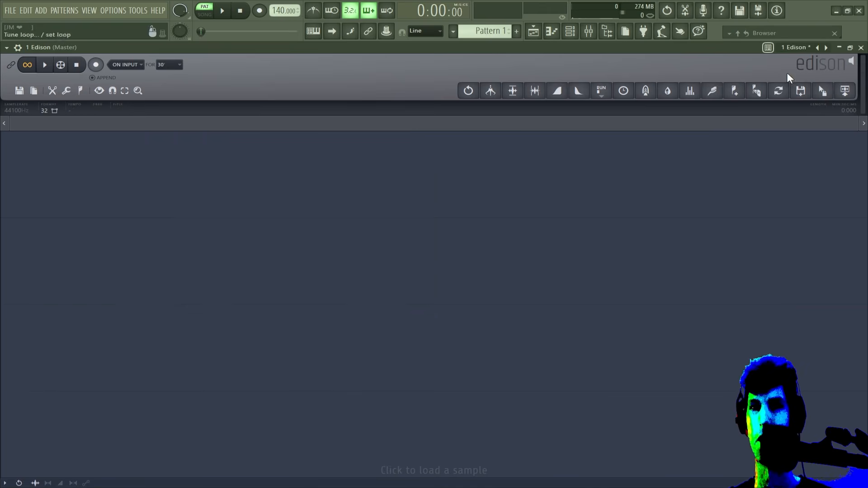
mouse_move(779, 36)
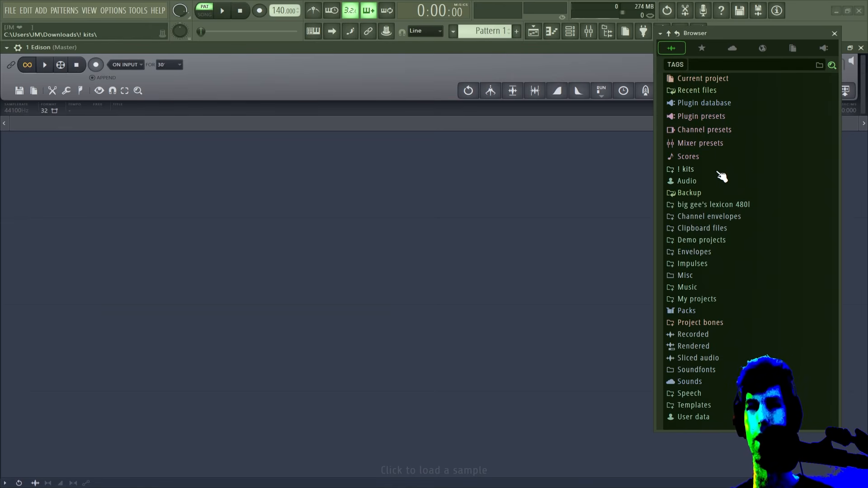
- Open the recent project weird 808.flp
left_click(10, 10)
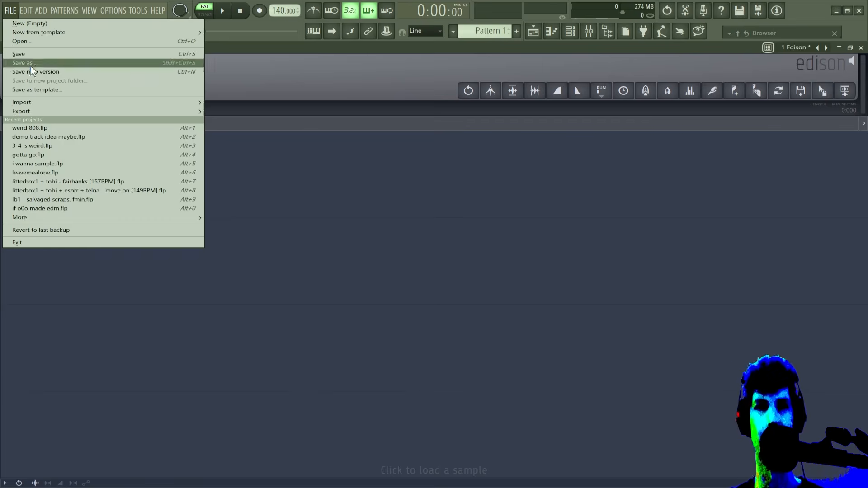
left_click(35, 126)
left_click(455, 276)
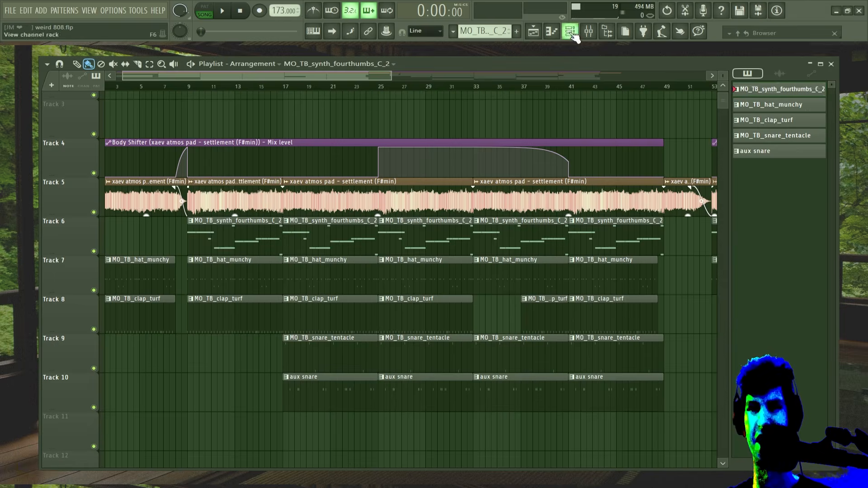
- Open the sampler settings of the MO_TB_synth_fourthumbs_C_2 channel and preview its sample waveform
left_click(171, 190)
left_click(42, 118)
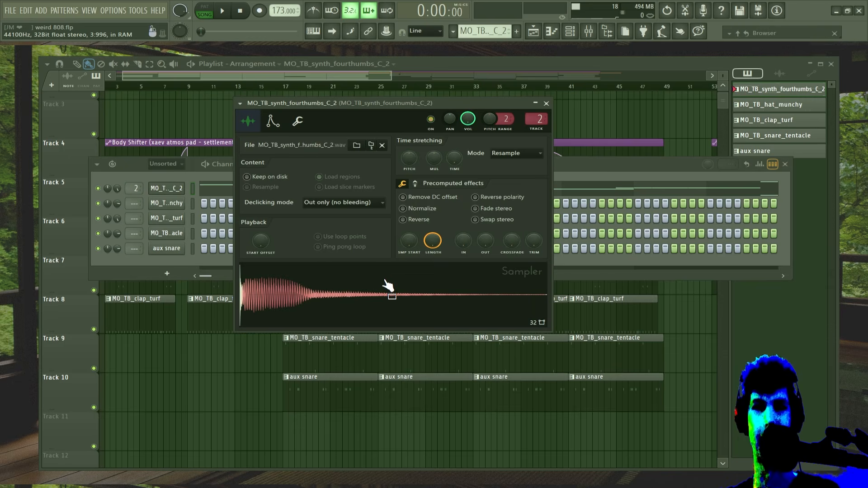
left_click(388, 285)
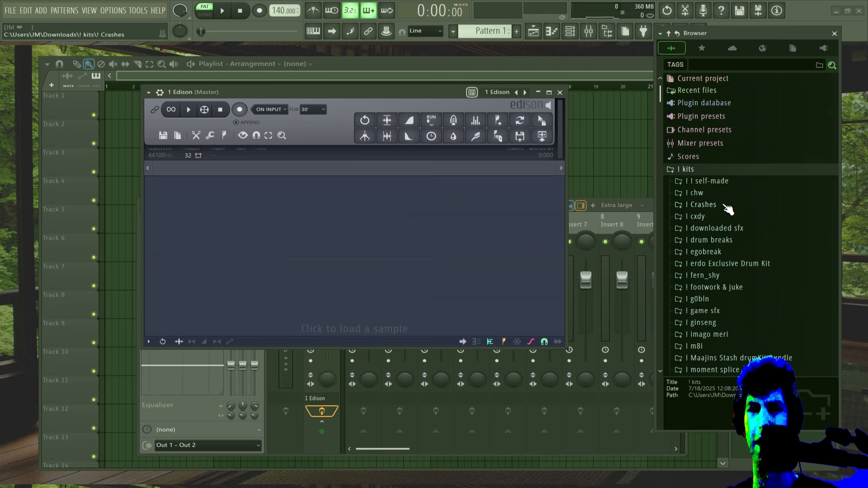
- Load the 808 (32) sample from the ! kits folder into Edison
scroll(723, 226, "down", 3)
left_click_drag(722, 247, 306, 240)
key("ctrl")
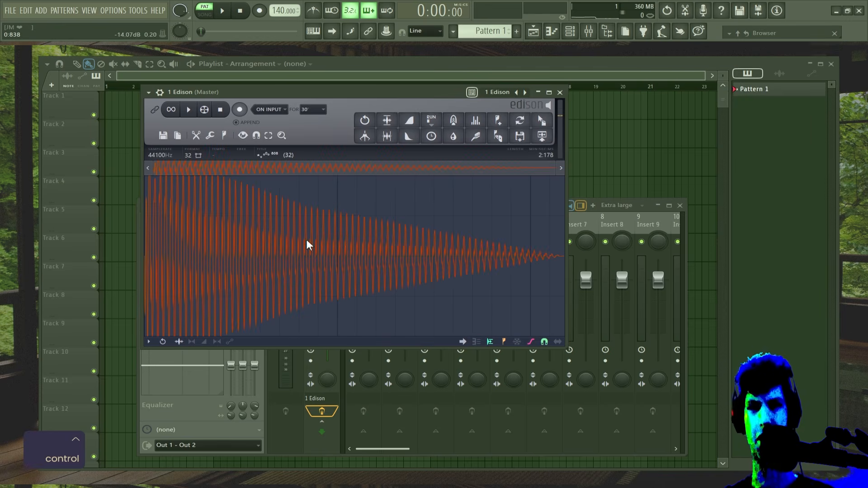
- Select the entire 808 (32) sample and copy it
key("ctrl+a")
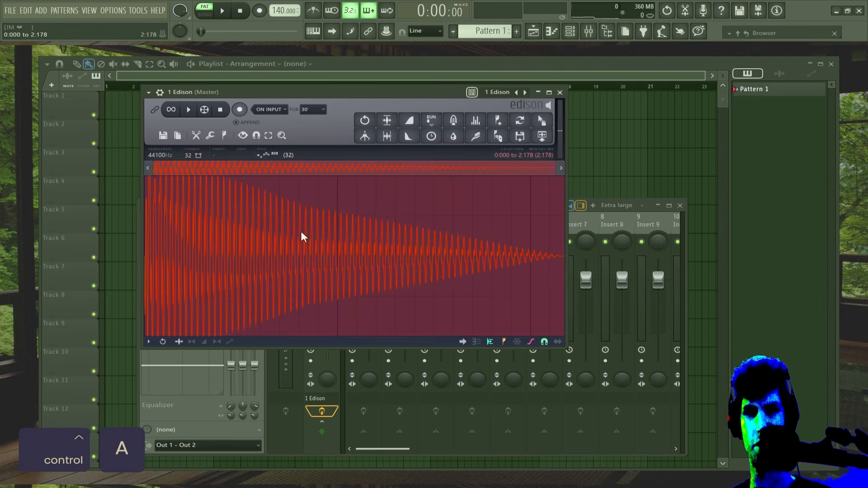
right_click(302, 228)
mouse_move(339, 253)
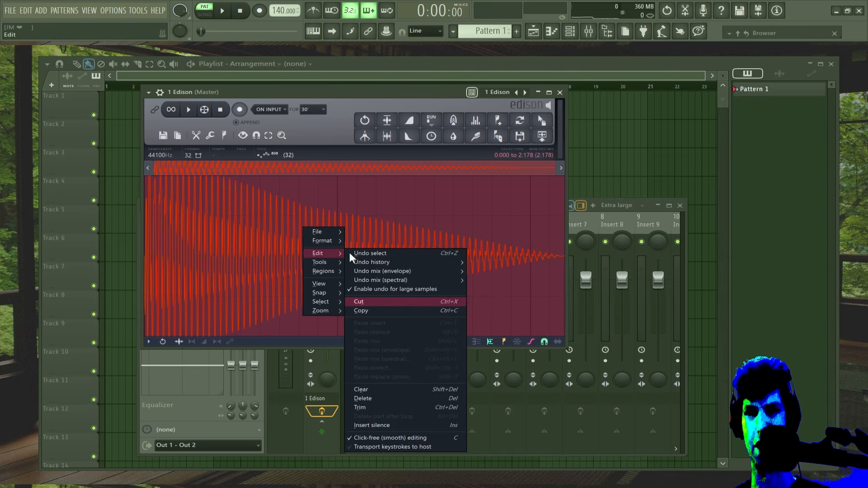
left_click(392, 311)
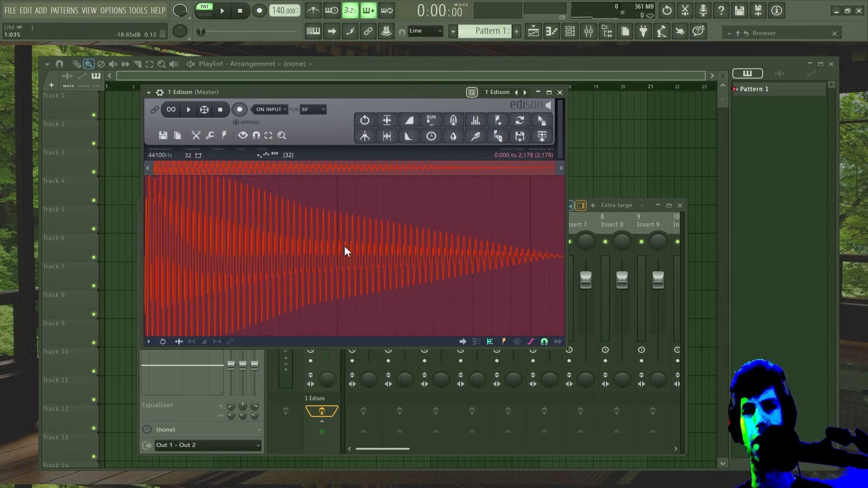
left_click_drag(348, 93, 352, 108)
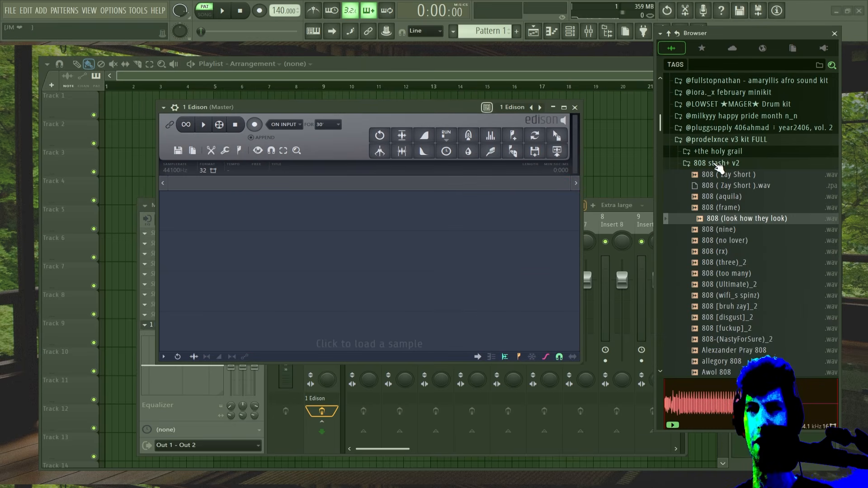
left_click(718, 170)
left_click(720, 140)
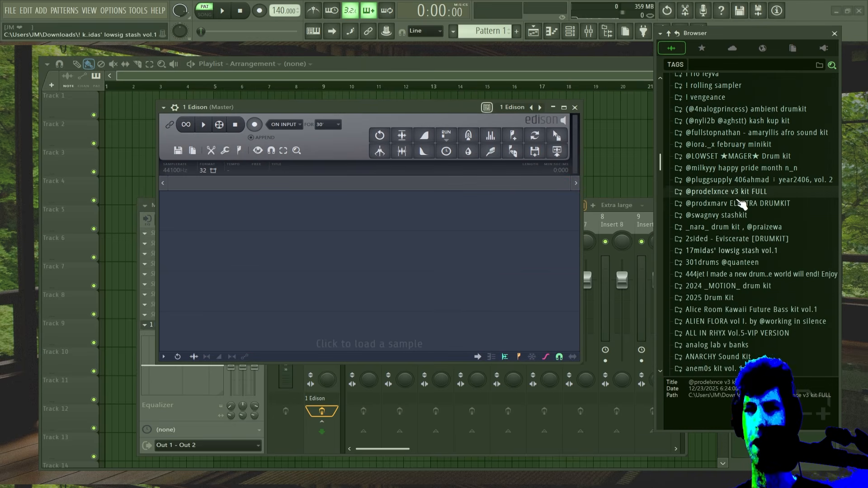
scroll(742, 205, "up", 1)
left_click(752, 265)
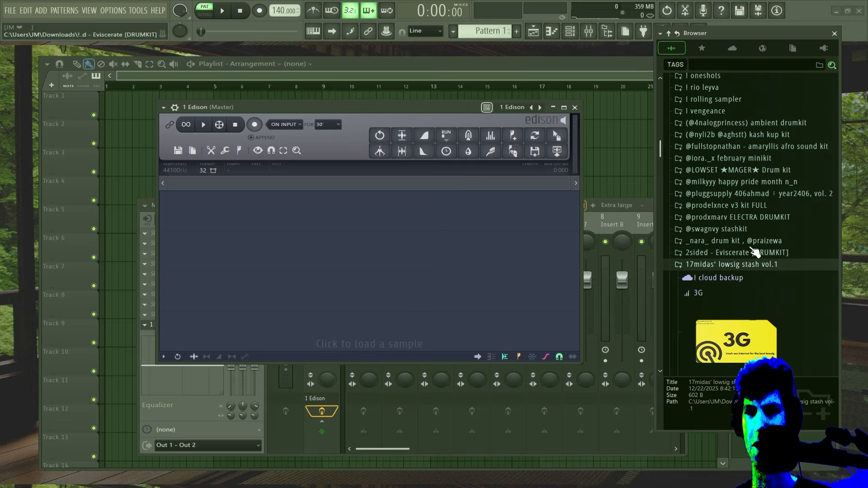
left_click_drag(736, 255, 374, 244)
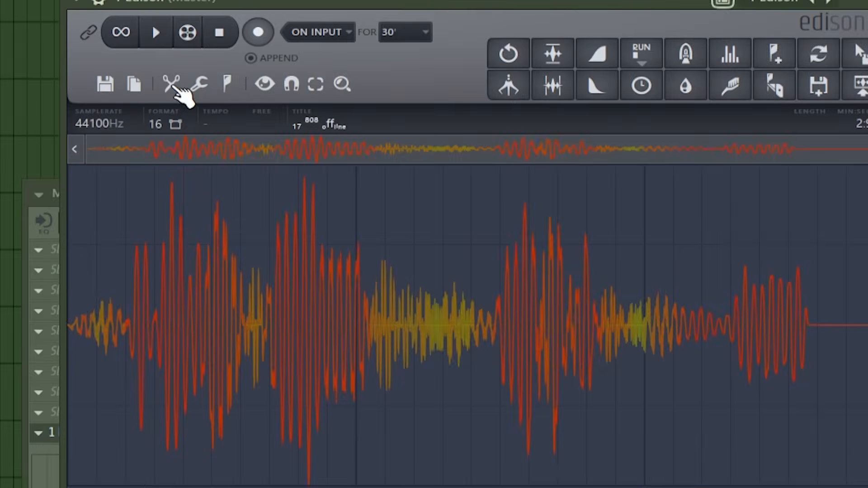
- Blend the copied 808 into the 17 808 offline sample with Paste mix (envelope)
left_click(211, 153)
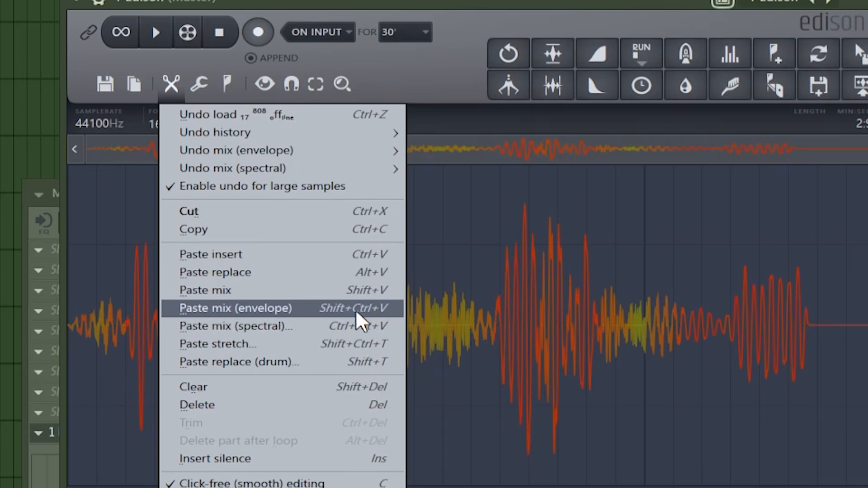
left_click(138, 290)
key("ctrl+shift+v")
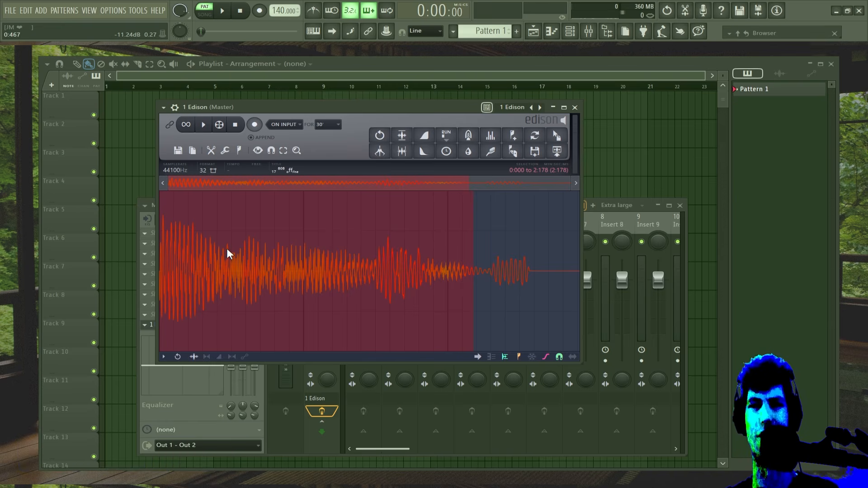
- View the blended sample's envelope, return to the waveform and play the sample
left_click(245, 357)
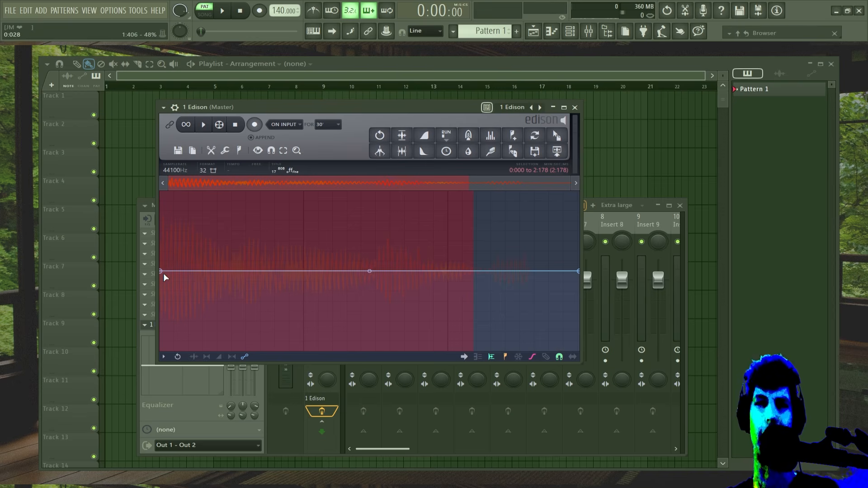
left_click(194, 357)
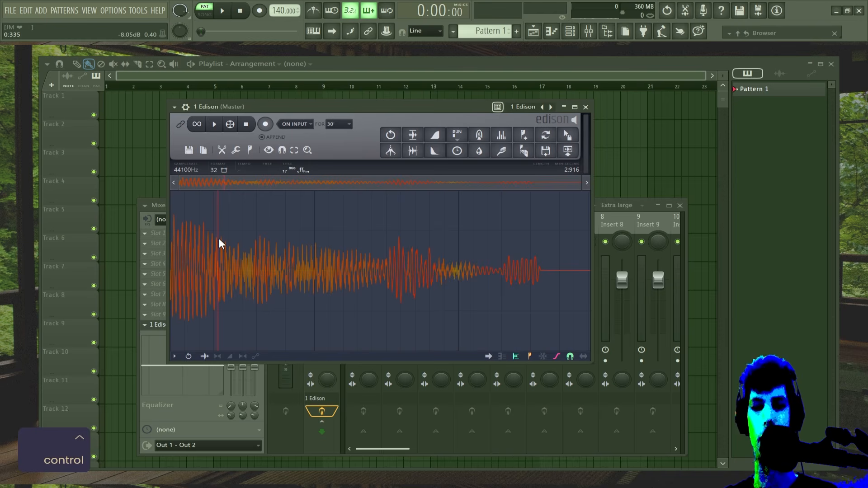
left_click(230, 125)
key("space")
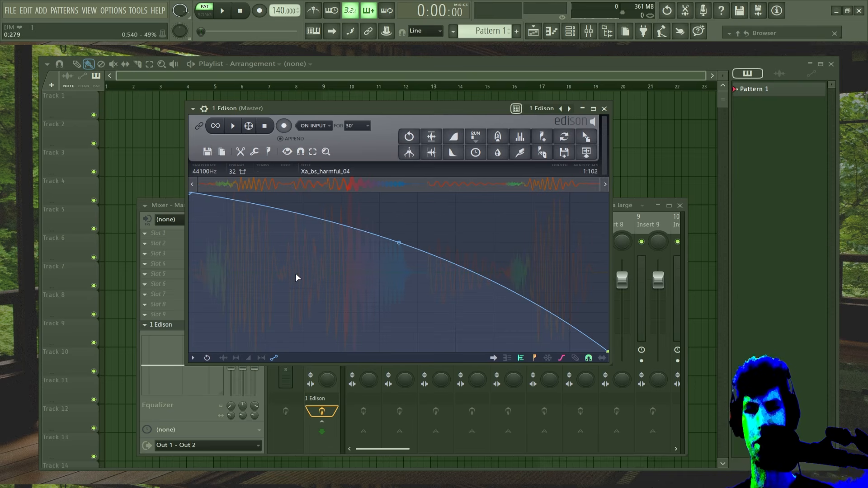
- Blend the copied sound into Xa_bs_harmful_04 with Paste mix (envelope) using the falling curve, and play the result
key("ctrl+shift+v")
key("space")
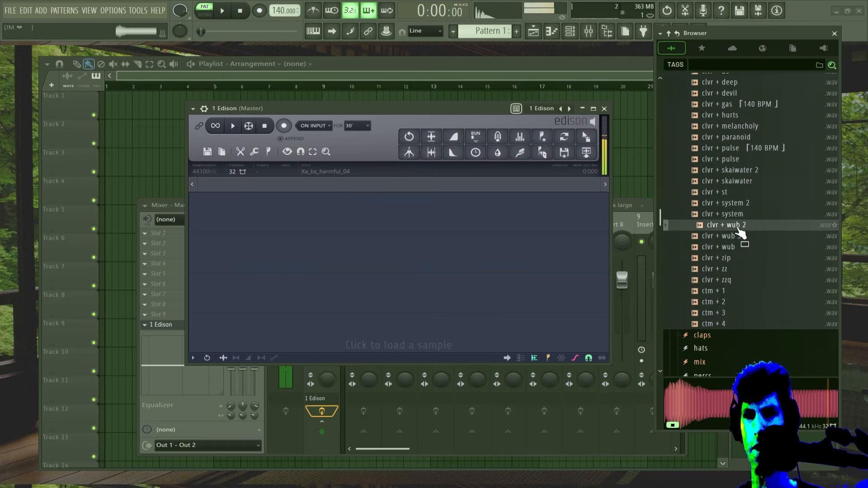
- Load the clvr + wub 2 sample and bend the tension of its falling envelope into a gentle early decline
left_click_drag(737, 227, 458, 256)
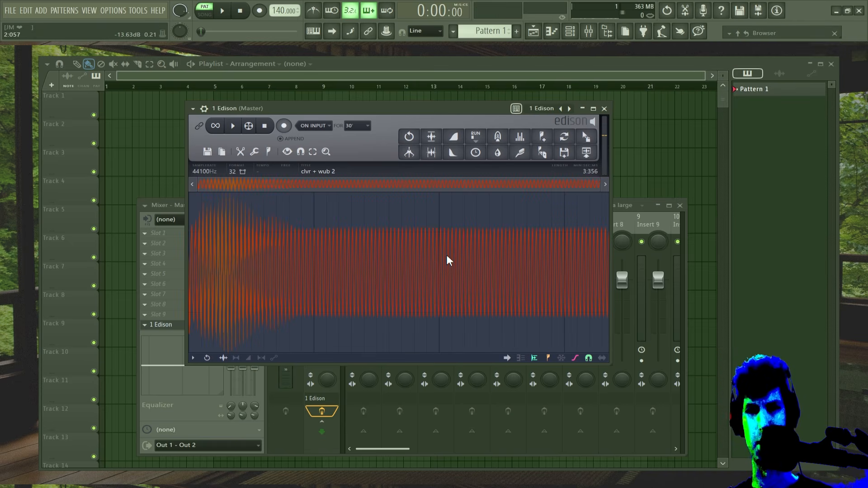
left_click_drag(399, 216, 399, 210)
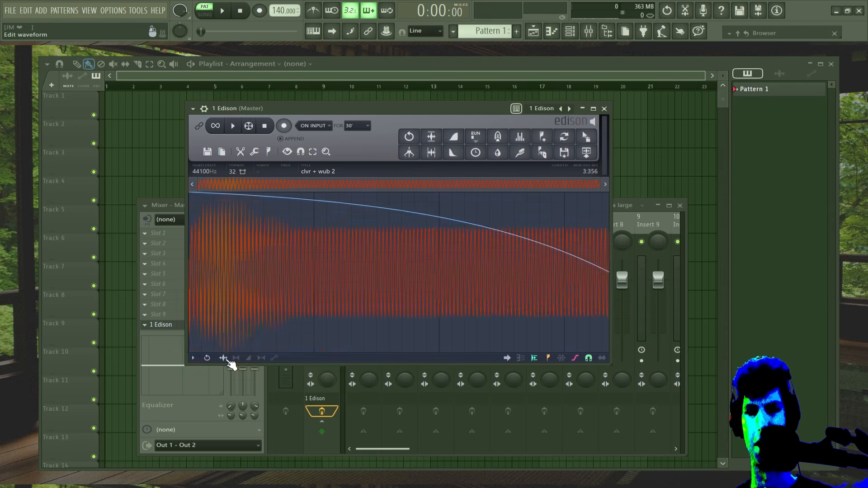
- Blend the copied sound into clvr + wub 2 with Paste mix (envelope), and play the result
key("ctrl+shift+v")
key("space")
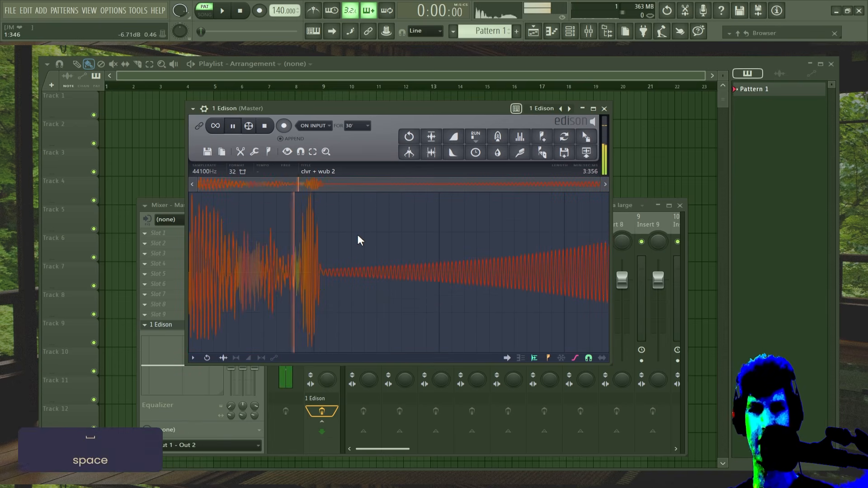
- Delete the whole current sample and load the clvr + deep sample from the browser in its place
key("ctrl+a")
key("Delete")
mouse_move(737, 221)
left_click_drag(738, 221, 398, 251)
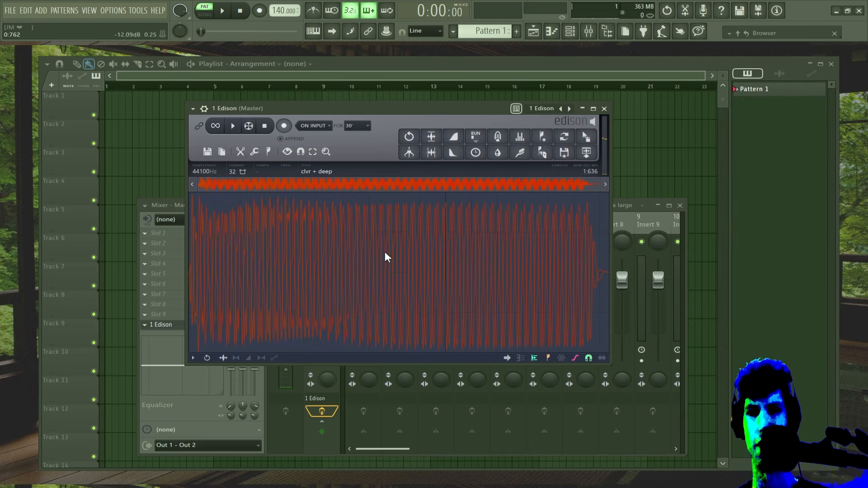
- Show the envelope of the clvr + deep sample and raise its end point to maximum
left_click(274, 358)
mouse_move(607, 194)
left_mouse_down()
mouse_move(608, 219)
mouse_move(608, 180)
left_mouse_up()
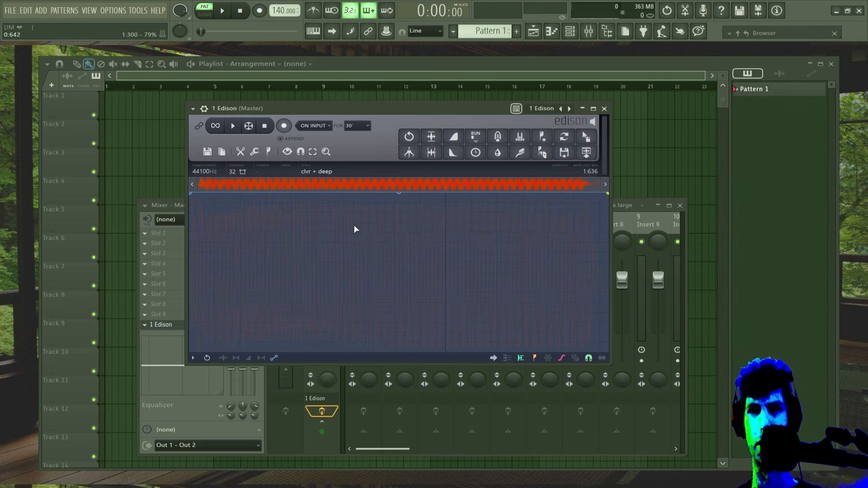
left_click_drag(399, 328, 393, 349)
- Apply Convolution reverb to clvr + deep, and shape the envelope to dip to minimum, return sharply to maximum and stay there to the end
key("ctrl+r")
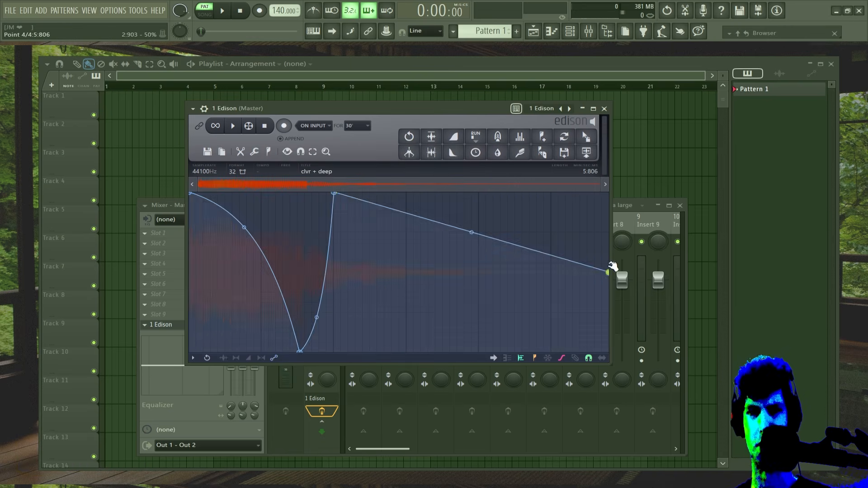
left_click_drag(609, 271, 616, 126)
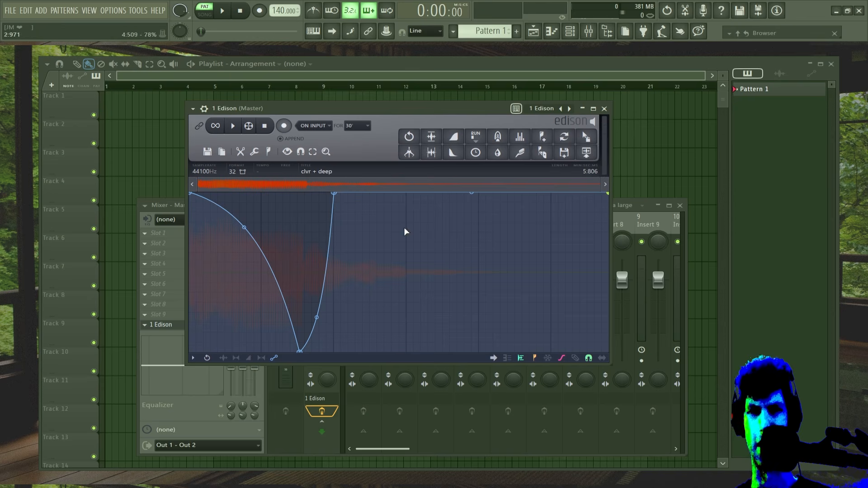
- Blend the copied sound into clvr + deep with Paste mix (envelope), play the result and trim off the silent tail
key("ctrl+shift+v")
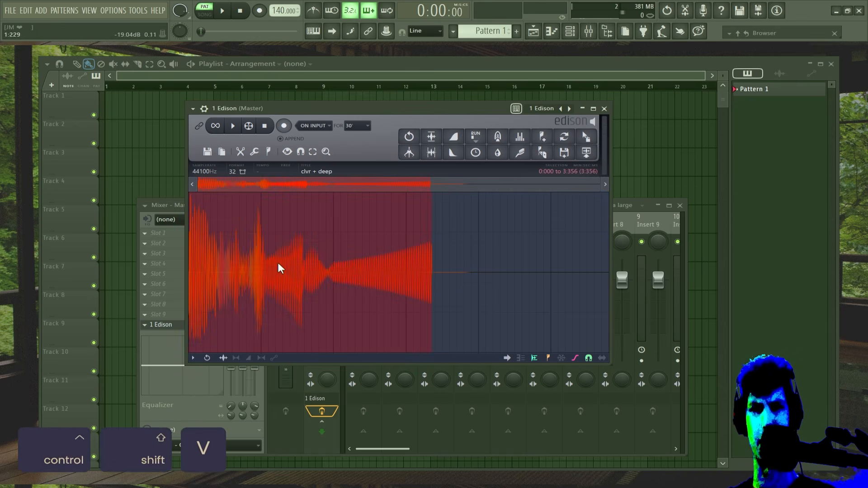
scroll(219, 272, "up", 5)
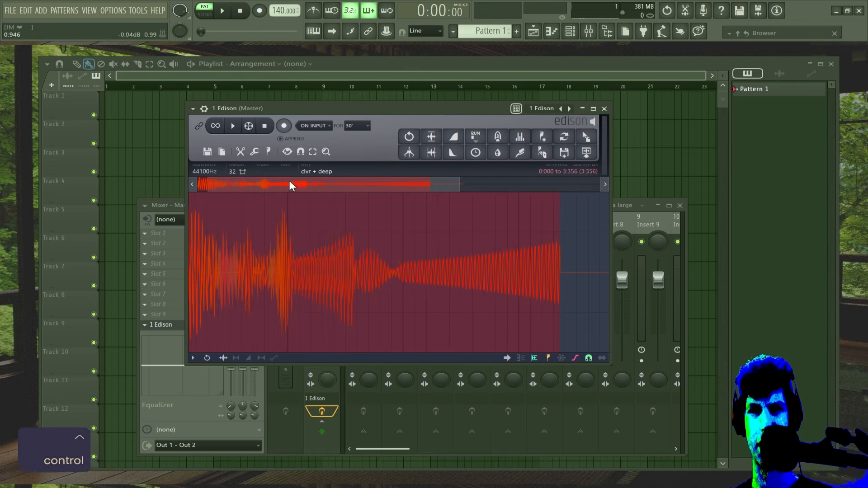
scroll(231, 250, "up", 1)
left_click(231, 250)
key("space")
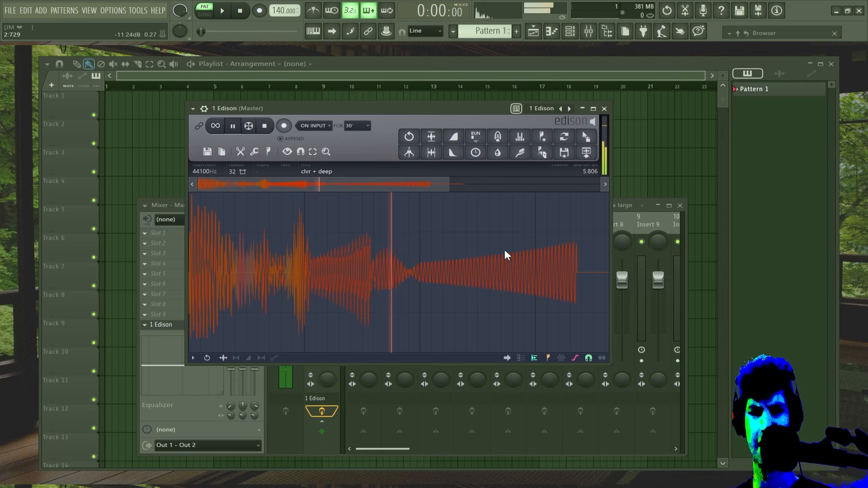
left_click(410, 137)
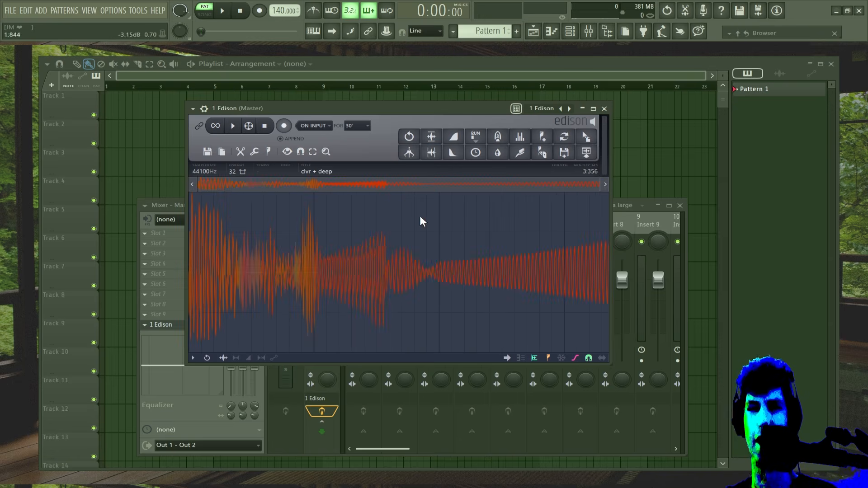
mouse_move(759, 34)
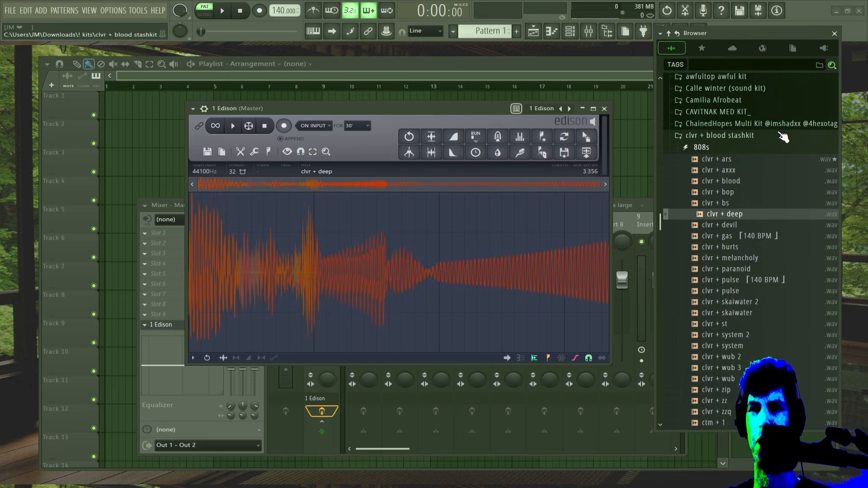
left_click(722, 150)
left_click(724, 138)
scroll(735, 183, "up", 2)
scroll(735, 183, "up", 2)
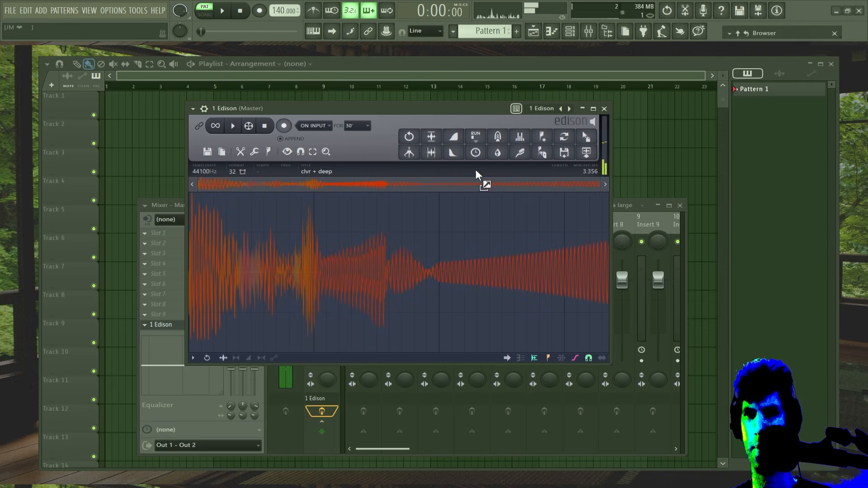
left_click_drag(476, 172, 129, 115)
left_click_drag(186, 111, 150, 90)
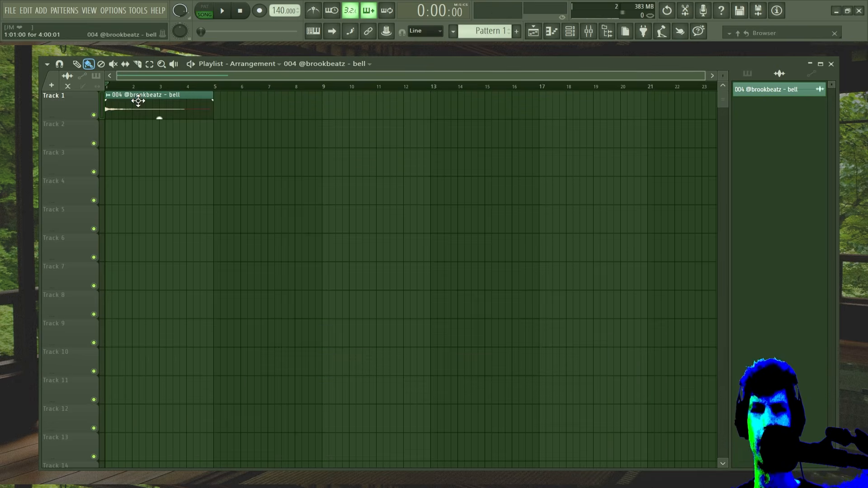
- Route the bell clip to mixer insert 1 and add Fruity Parametric EQ 2 with the 40Hz + 18kHz cut preset and a raised low-cut frequency
double_click(136, 101)
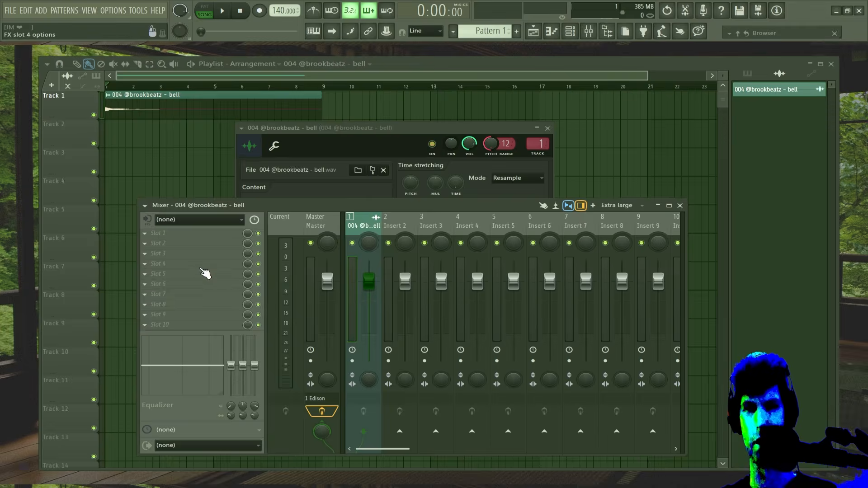
left_click(203, 271)
left_click(400, 176)
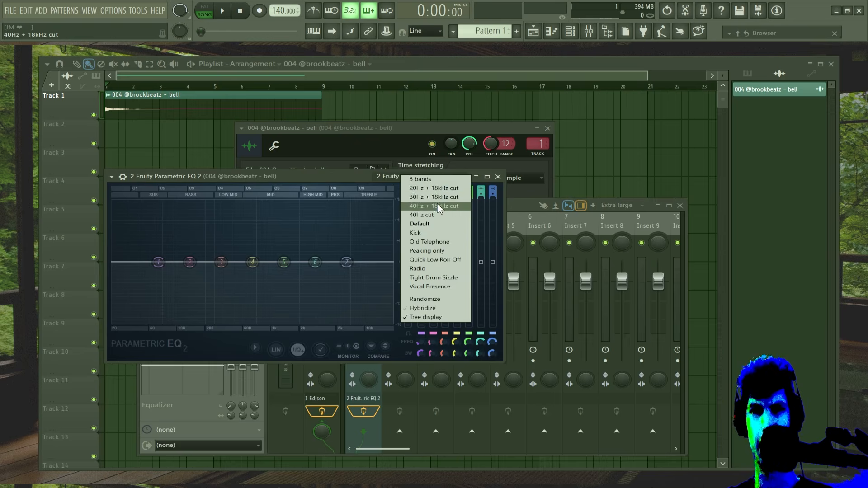
left_click(437, 206)
key("space")
left_click_drag(132, 264, 168, 262)
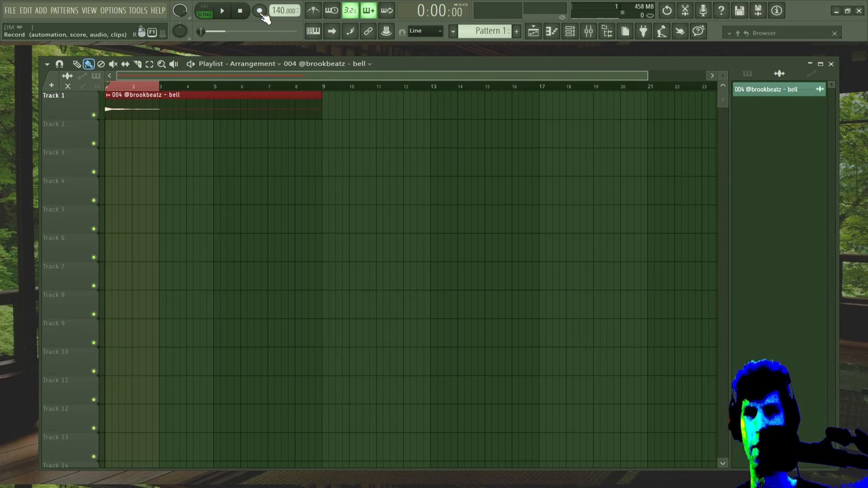
- Record the processed bell over the playlist's first two bars and copy the recorded clip's audio to the clipboard
left_click(260, 11)
key("space")
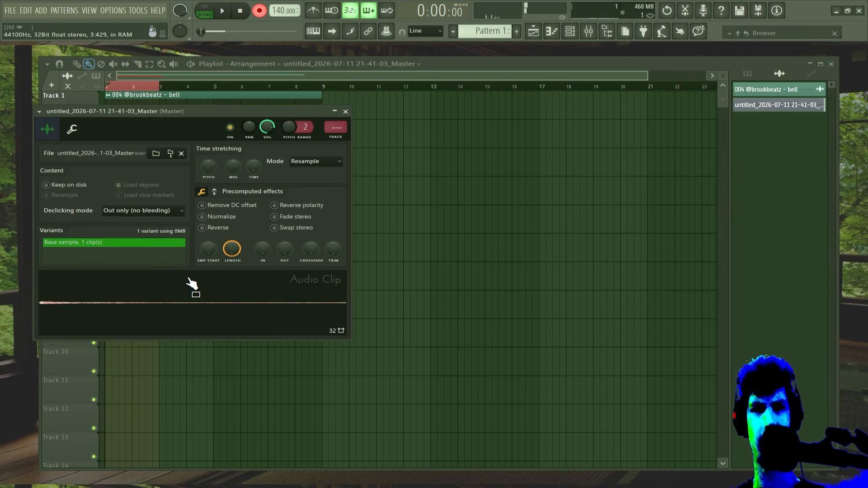
right_click(194, 296)
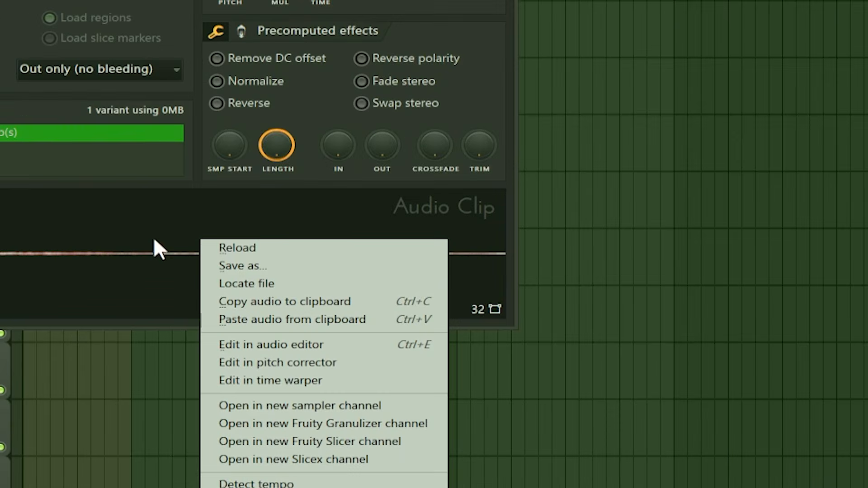
left_click(295, 303)
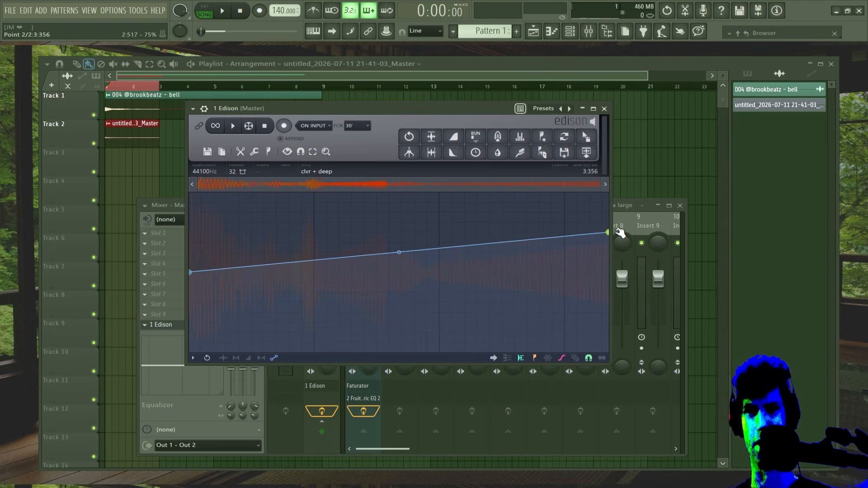
- Raise the clvr + deep envelope's end point to about 88%, blend in the copied bell audio with Paste mix (envelope), and play it
left_click_drag(622, 233, 623, 214)
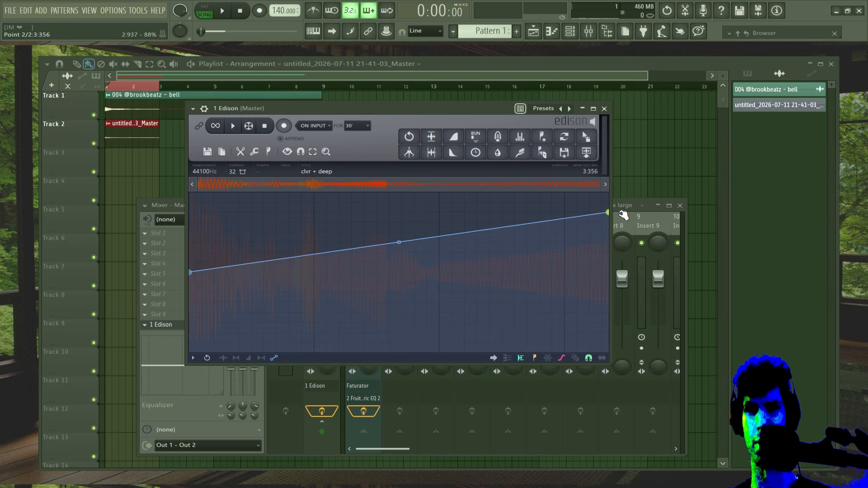
key("space")
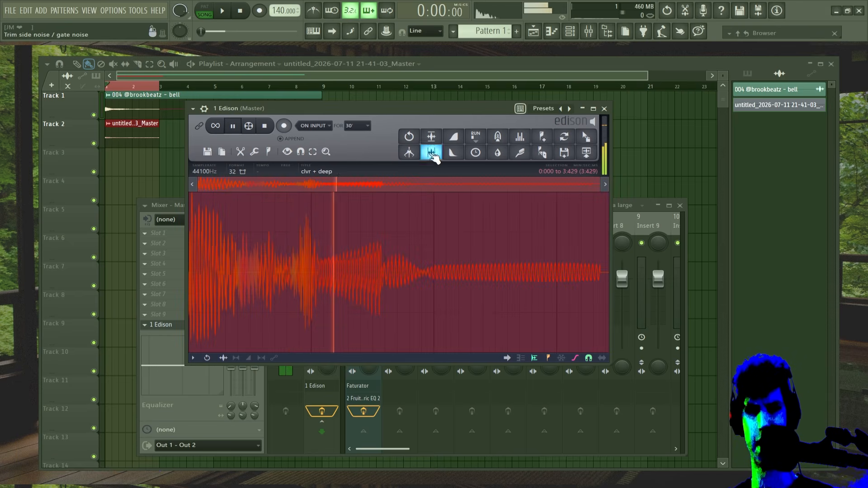
- Check the blended clvr + deep sample in the spectrum view, and send it from Edison into the project
key("s")
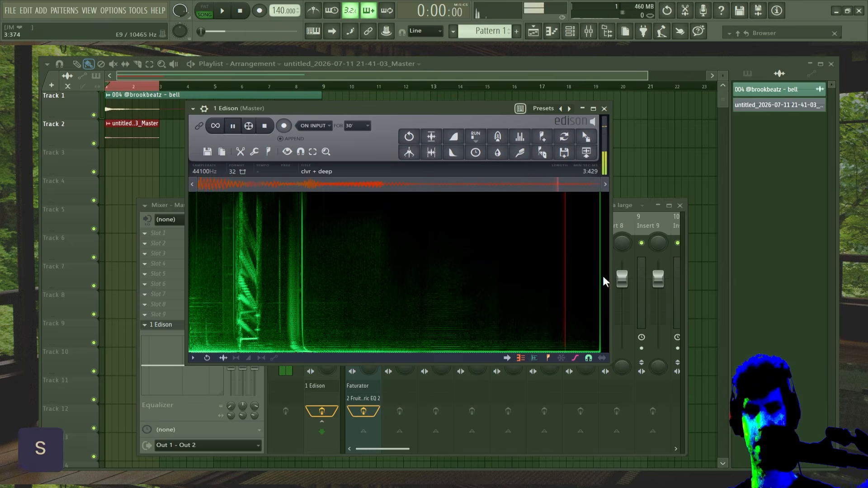
key("s")
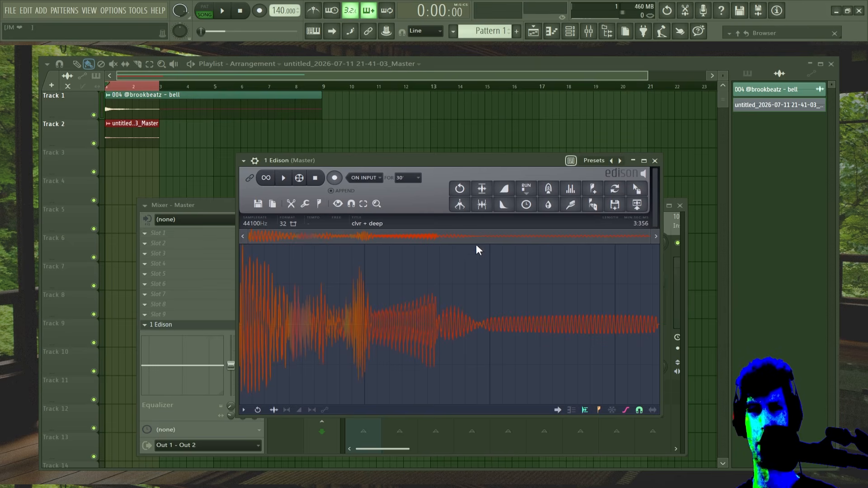
left_click_drag(638, 192, 483, 92)
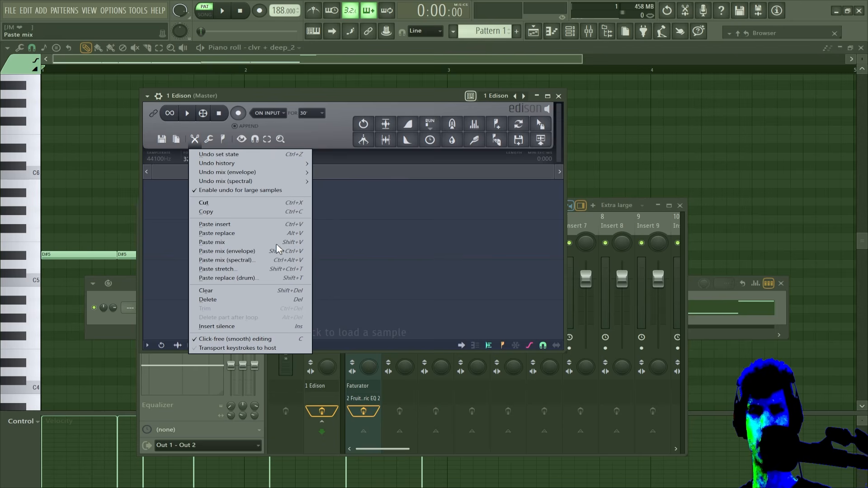
mouse_move(243, 183)
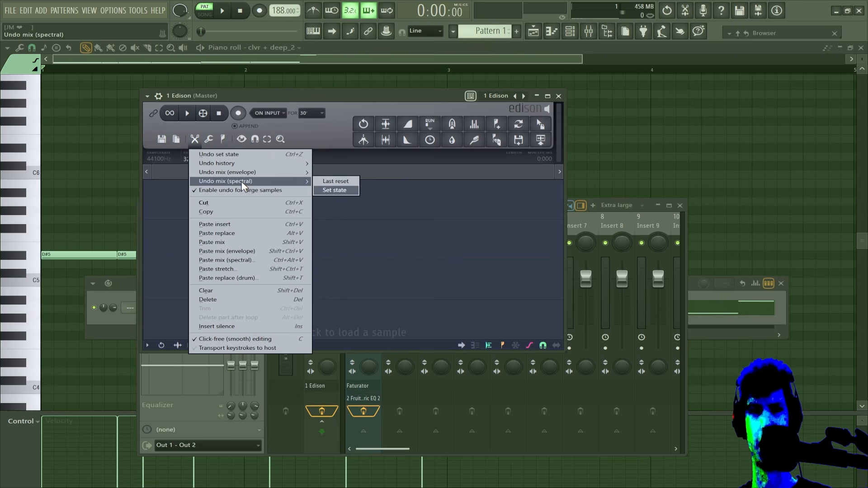
left_click(387, 248)
left_click(483, 269)
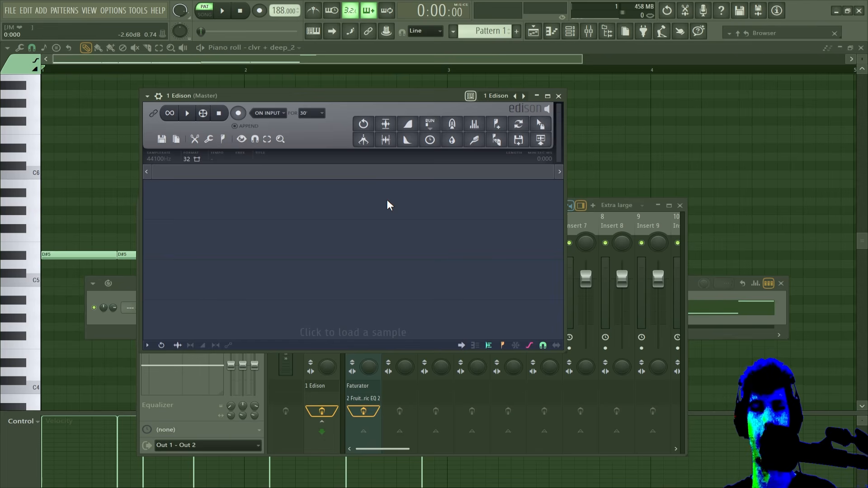
- Load the awe_sounddesign_obryv_X sample from the browser into the empty Edison
left_click_drag(750, 170, 393, 208)
key("ctrl")
scroll(238, 241, "up", 1)
scroll(243, 235, "down", 3)
- Cut the whole awe_sounddesign_obryv_X sample to the clipboard and load DSPHNG_sounddesign_basicglitch in its place
mouse_move(775, 32)
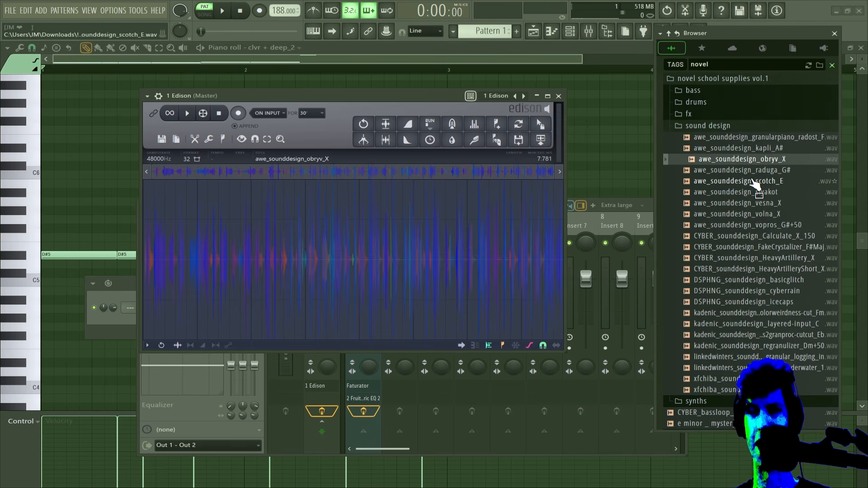
left_click_drag(764, 241, 296, 254)
key("ctrl+c")
key("ctrl+x")
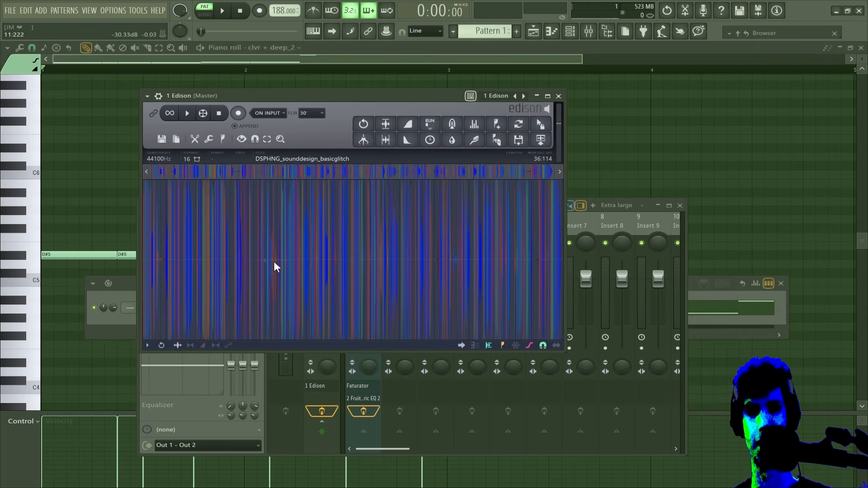
- Apply Paste mix (spectral) to basicglitch with the mask at full up to about 500 Hz and zero above, and play it
left_click(195, 140)
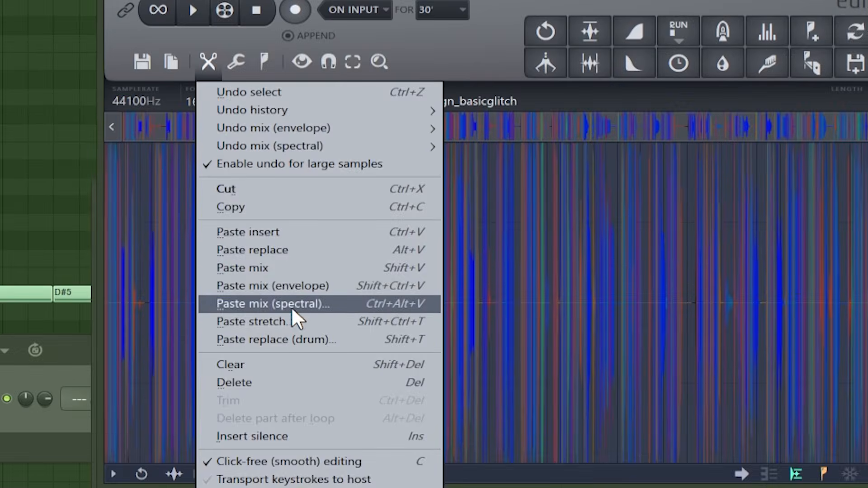
left_click(300, 304)
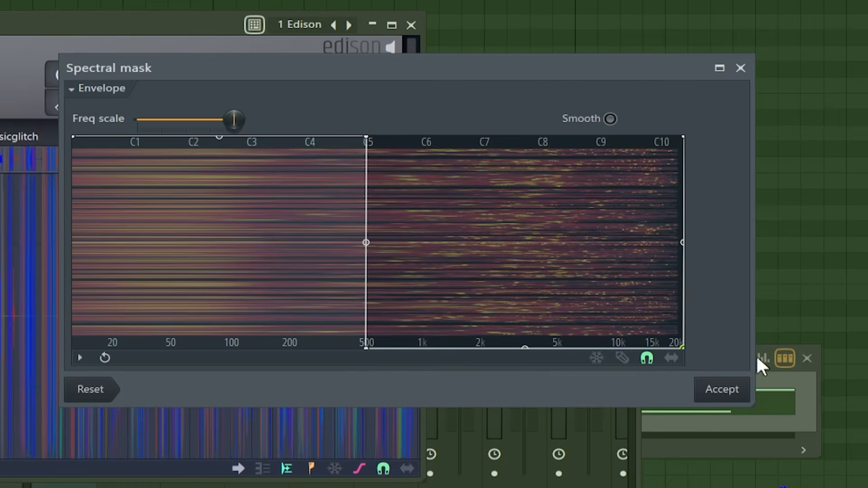
left_click(730, 393)
key("space")
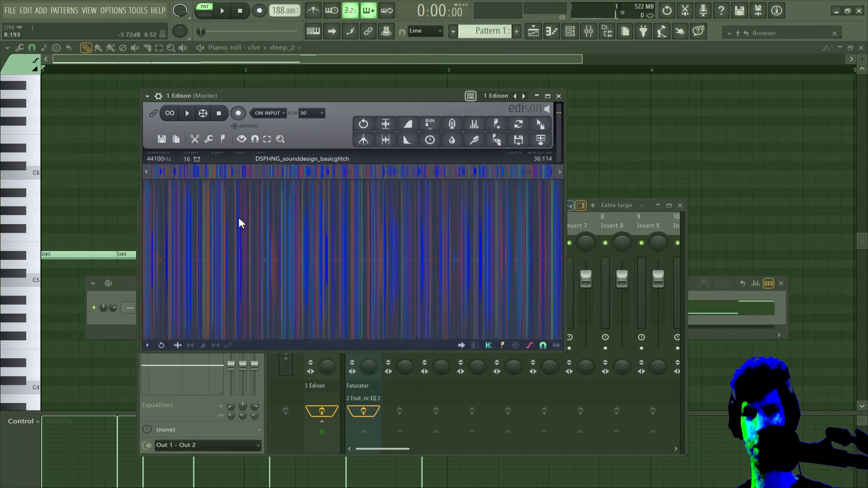
- Apply Paste mix (spectral) to basicglitch with the mask at zero below about 541 Hz and full above, and play it
left_click(541, 140)
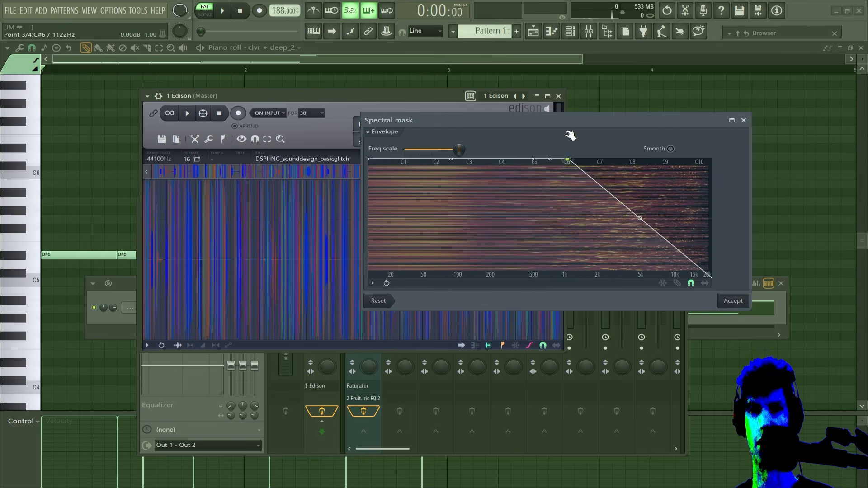
left_click_drag(532, 161, 538, 292)
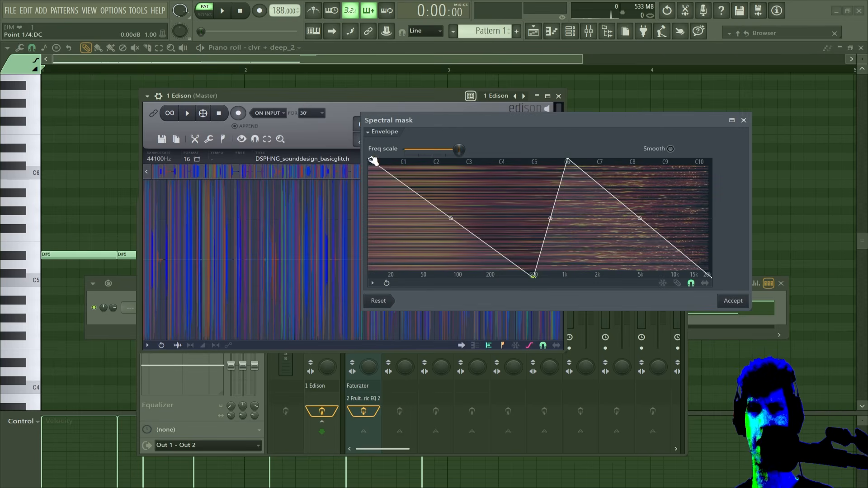
left_click_drag(372, 161, 333, 329)
left_click_drag(567, 161, 535, 161)
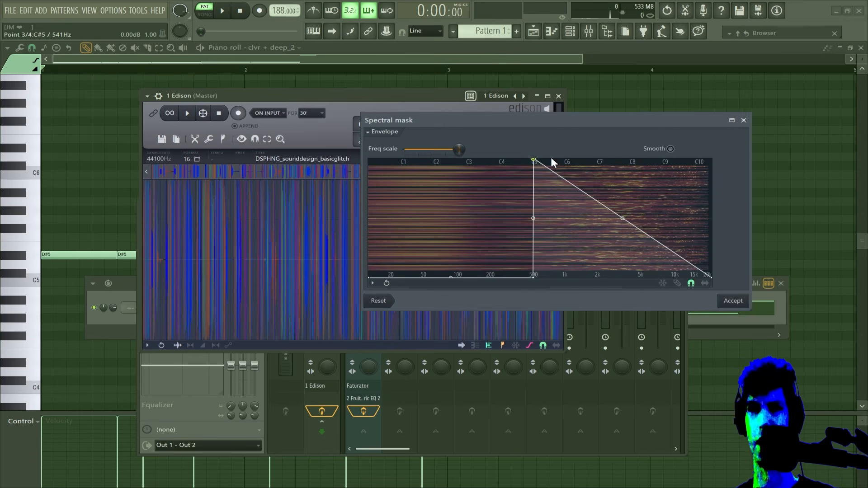
left_click_drag(711, 275, 711, 159)
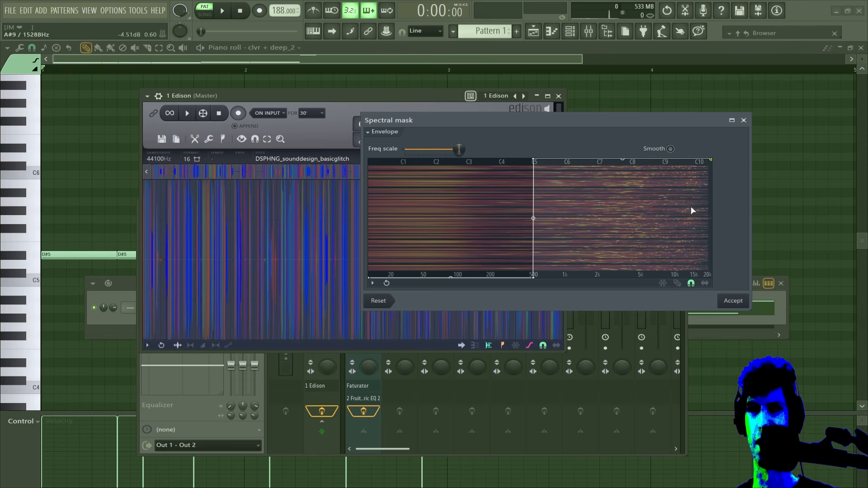
key("Return")
key("space")
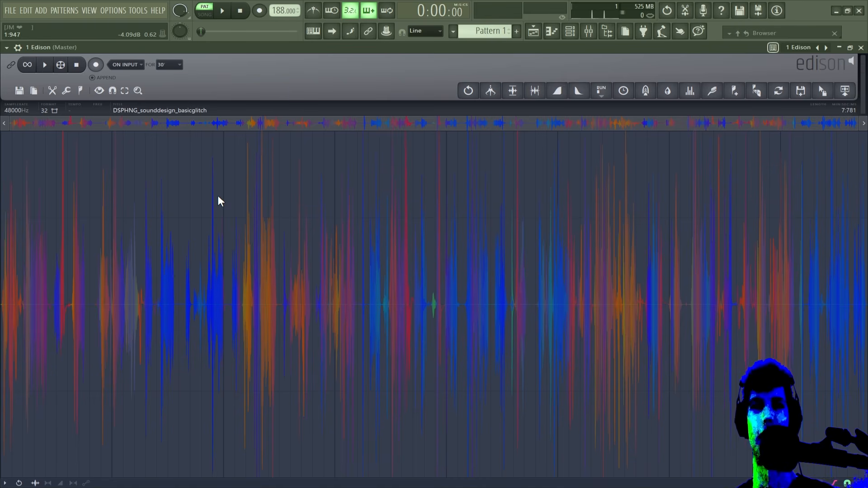
- Step back to before the Paste mix (spectral), and return to the newest Select entry in the undo history
key("ctrl+z")
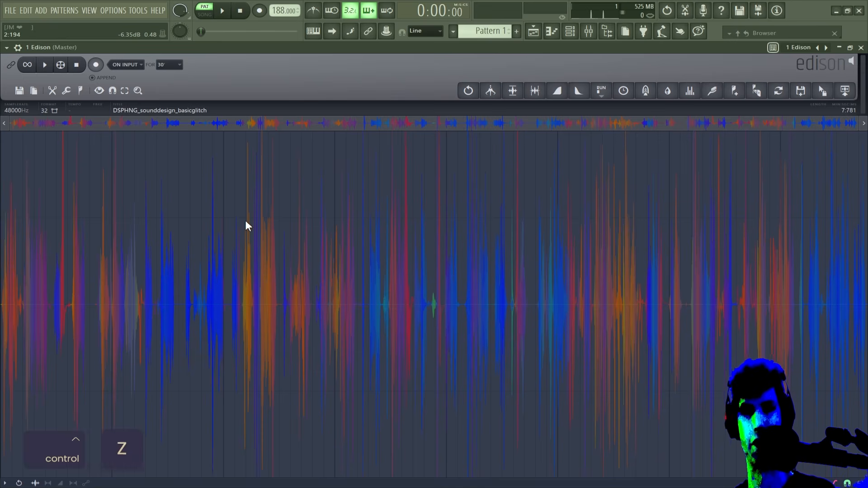
key("ctrl+alt+z")
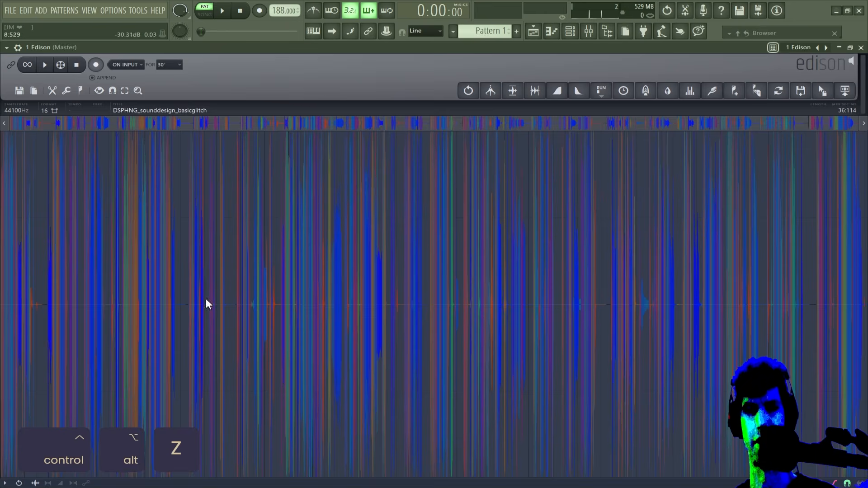
left_click(53, 91)
mouse_move(67, 126)
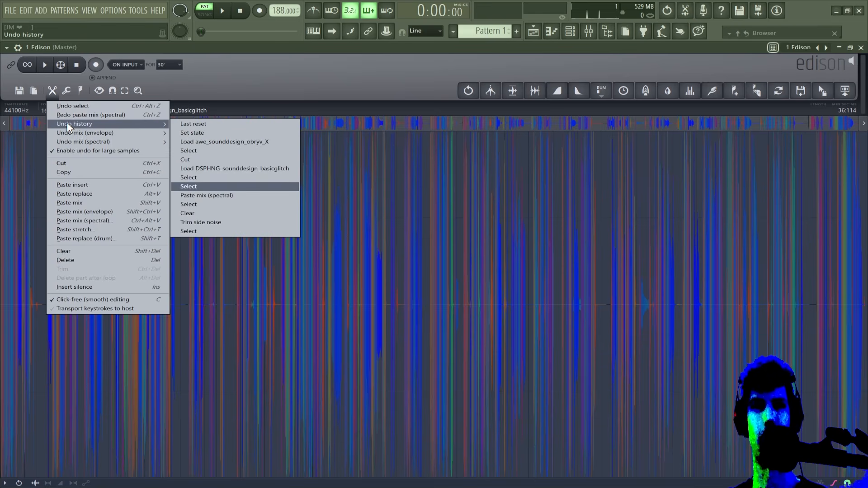
left_click(213, 231)
- Load the Pluck_Bending_Chime_C one-shot from the Frost 24 bit stereo folder into Edison
mouse_move(674, 37)
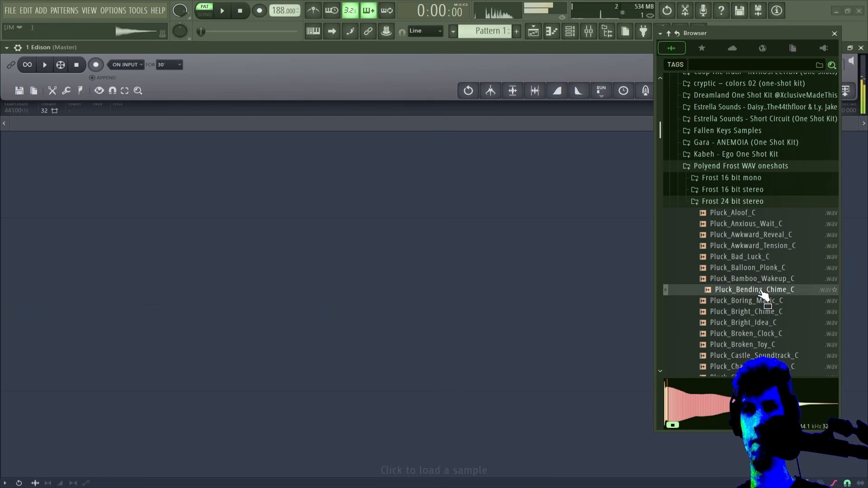
left_click_drag(746, 290, 587, 279)
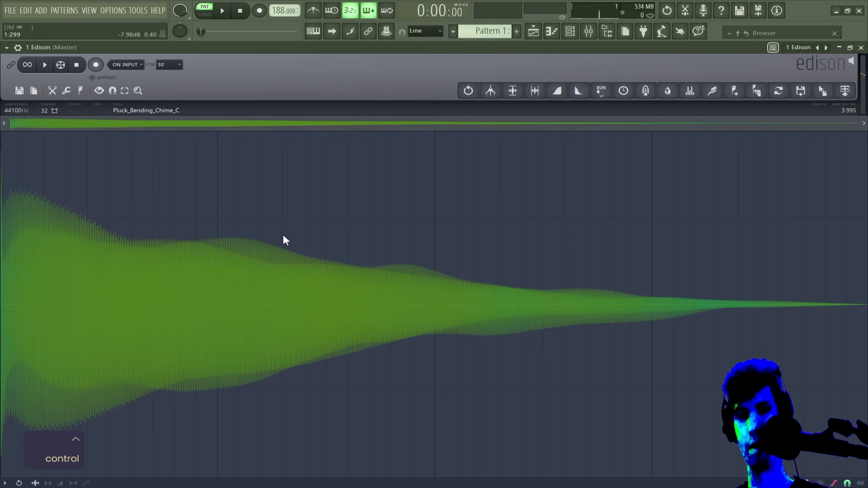
- Load Pluck_Boring_Magic_C into Edison, and blend the copied chime into it with Paste mix (spectral), starting from a reset mask, and play it
left_click_drag(750, 262, 555, 260)
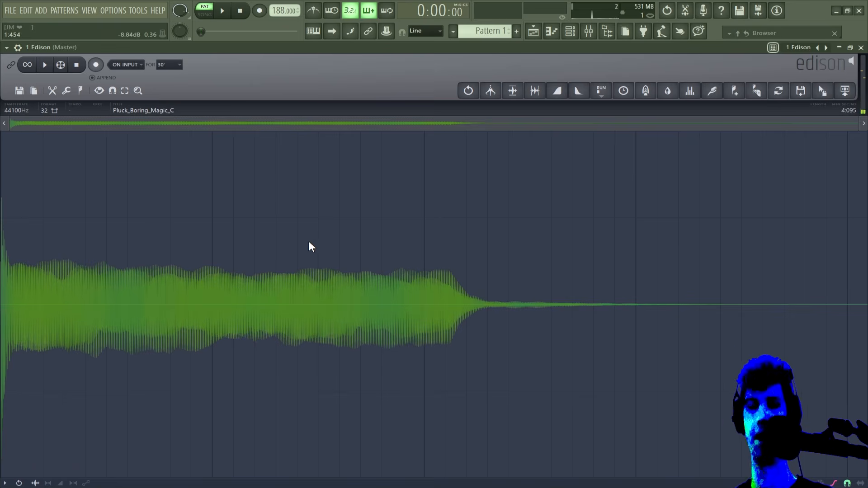
key("ctrl+alt+v")
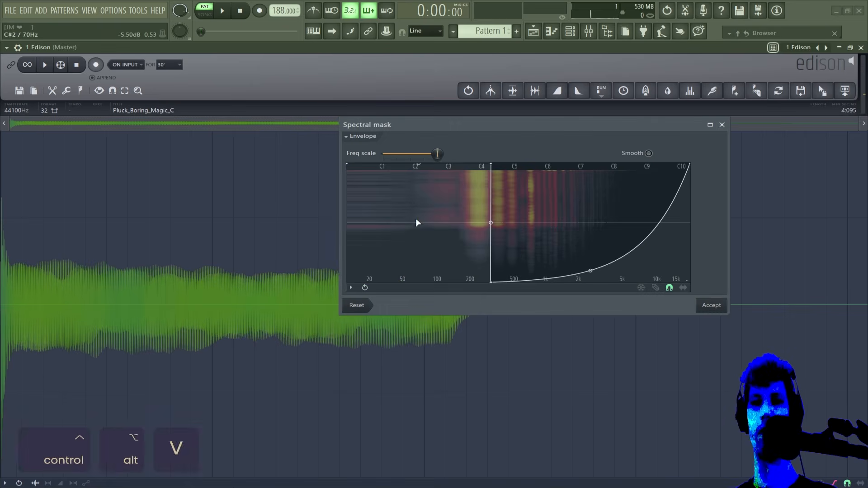
left_click(360, 305)
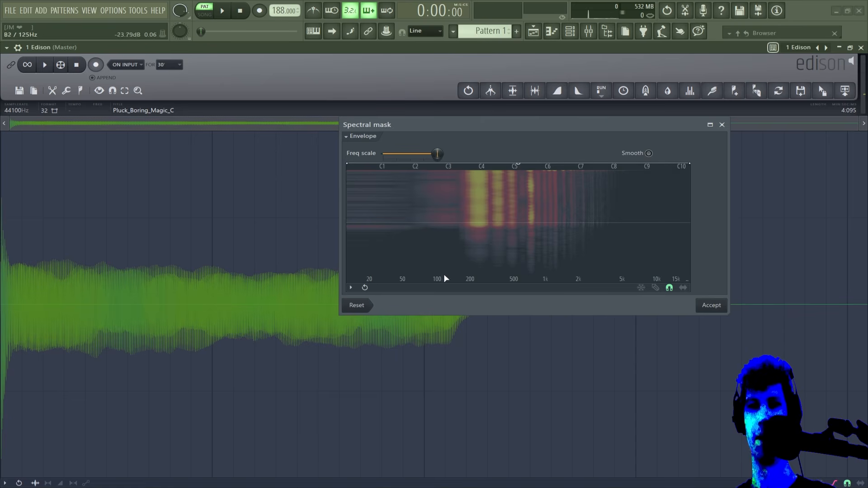
key("Return")
key("space")
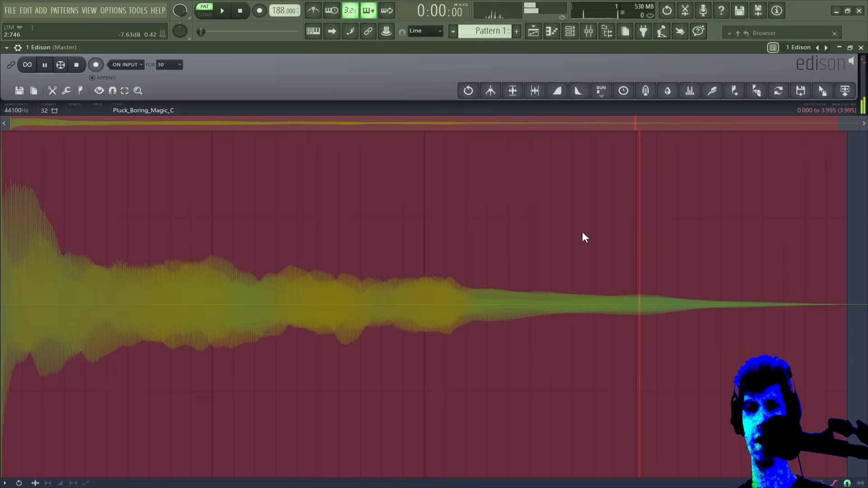
- Apply Paste mix (spectral) to Pluck_Boring_Magic_C with the mask full up to about 550 Hz, dropping to zero and ramping back to full, and play it
key("ctrl+alt+v")
left_click(367, 309)
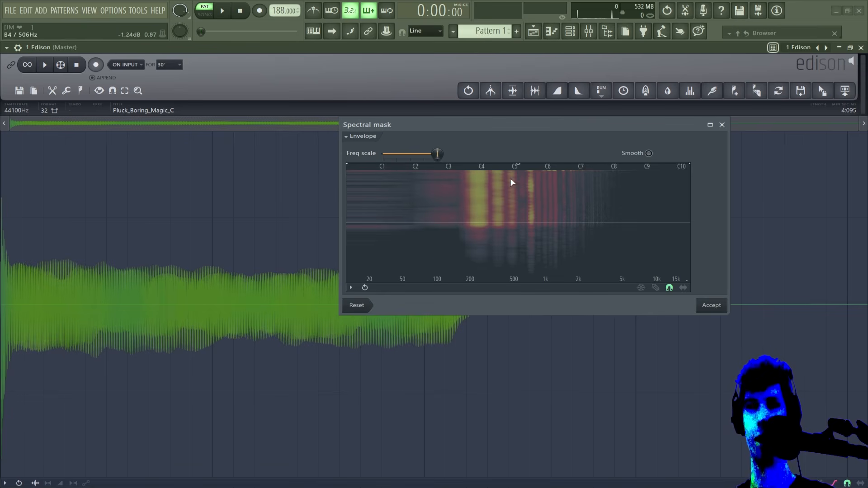
left_click_drag(524, 151, 520, 372)
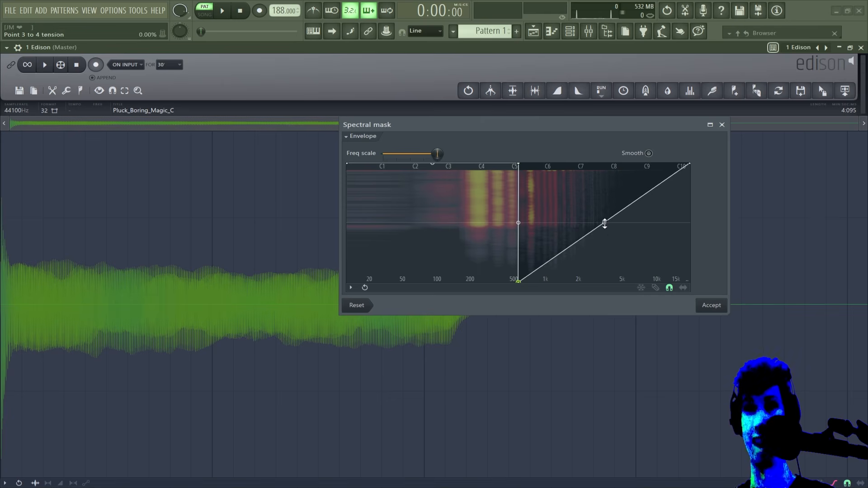
left_click(720, 305)
key("space")
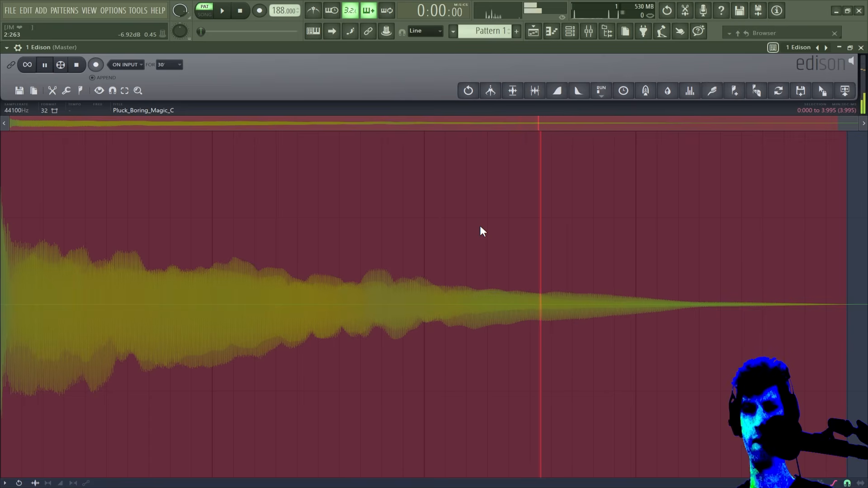
- Clear the selection and cut the whole blended Pluck_Boring_Magic_C sample out of Edison
left_click(424, 231, "ctrl")
key("ctrl+d")
left_click(349, 230, "ctrl")
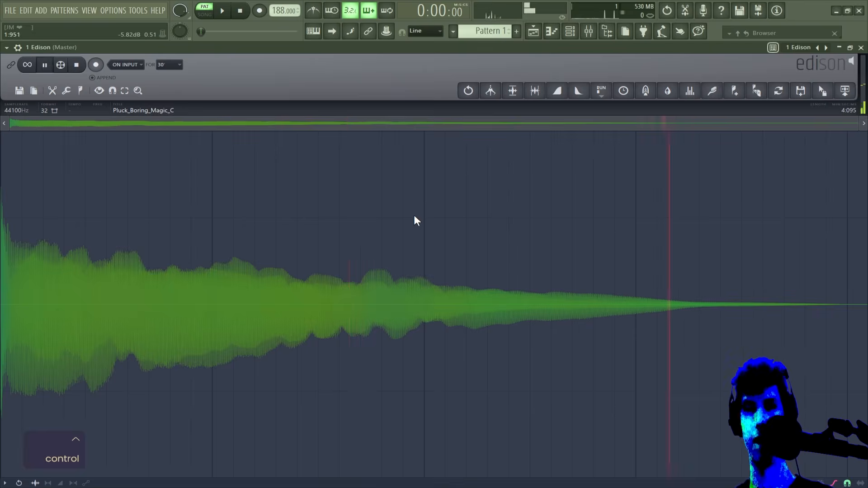
key("ctrl+x")
- Load the NEVE_ACCENT_C one-shot from the Accents folder of the Ego One Shot Kit into Edison
mouse_move(787, 34)
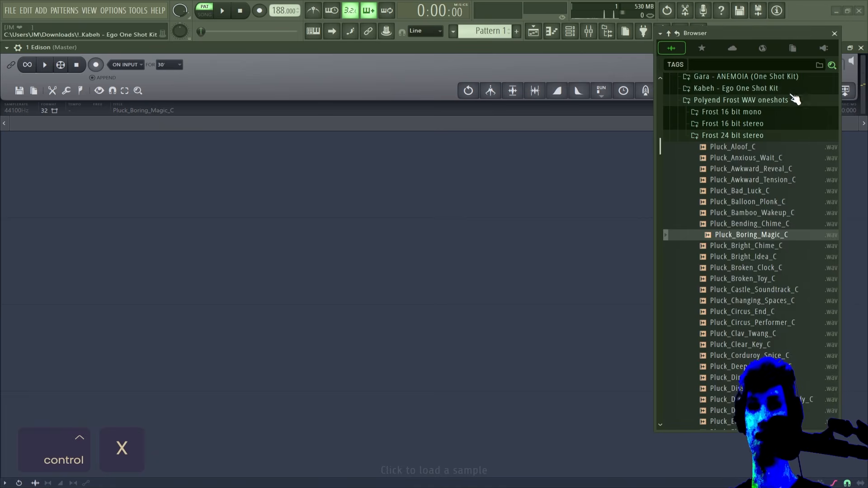
left_click(743, 135)
left_click(733, 154)
left_click(728, 167)
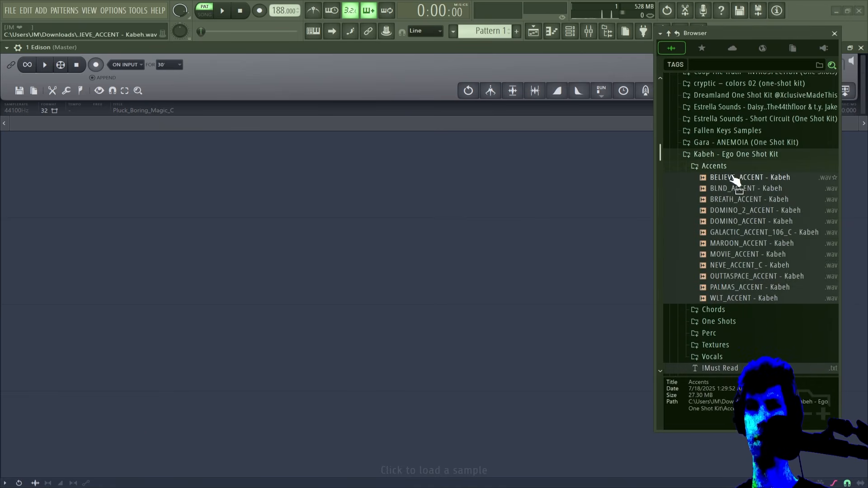
left_click(764, 266)
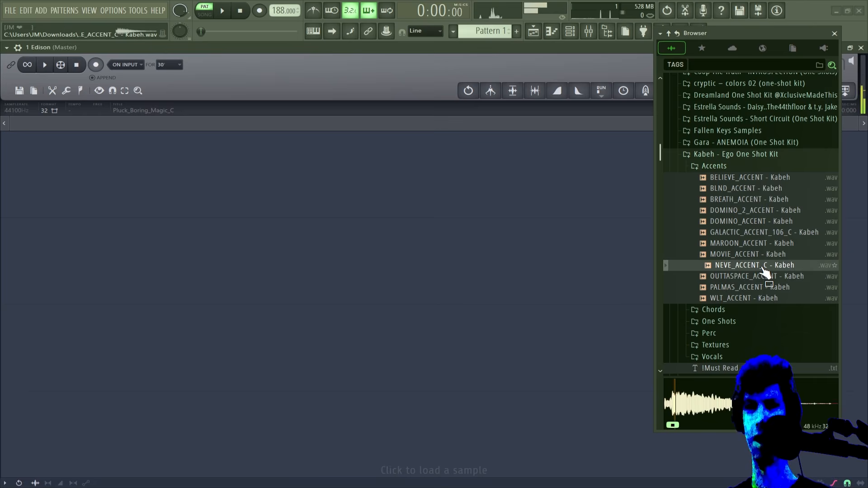
left_click_drag(764, 270, 367, 232)
- Apply the Equalizer to NEVE_ACCENT_C to cut its low frequencies
key("ctrl+q")
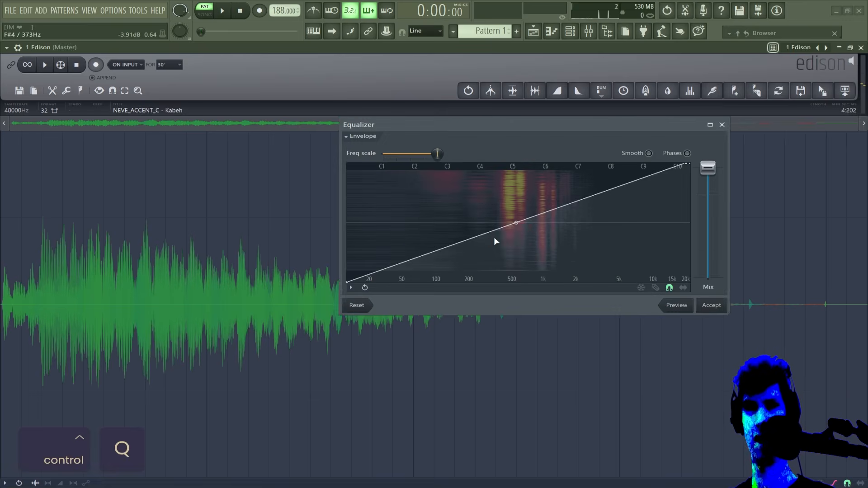
key("Return")
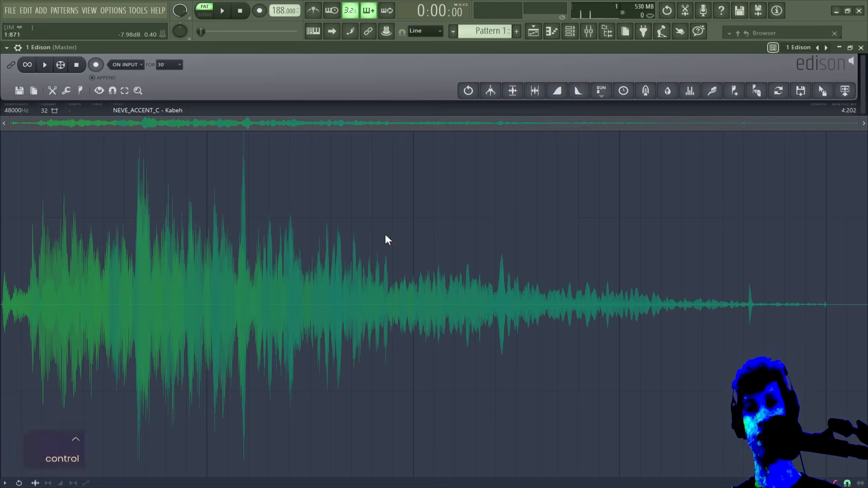
- Run Clean up (denoise) on the whole NEVE_ACCENT_C sample, raising the frequency scale and shaping the denoiser envelope around 500 Hz to 1 kHz
key("ctrl+a")
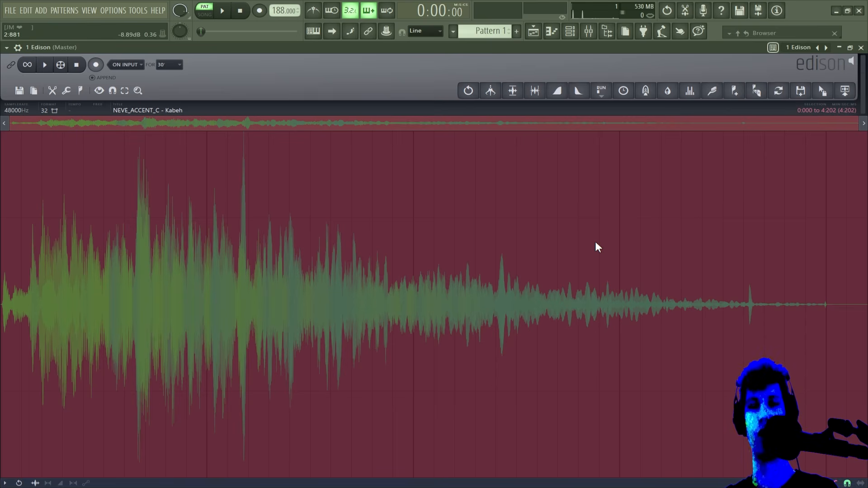
left_click(713, 95)
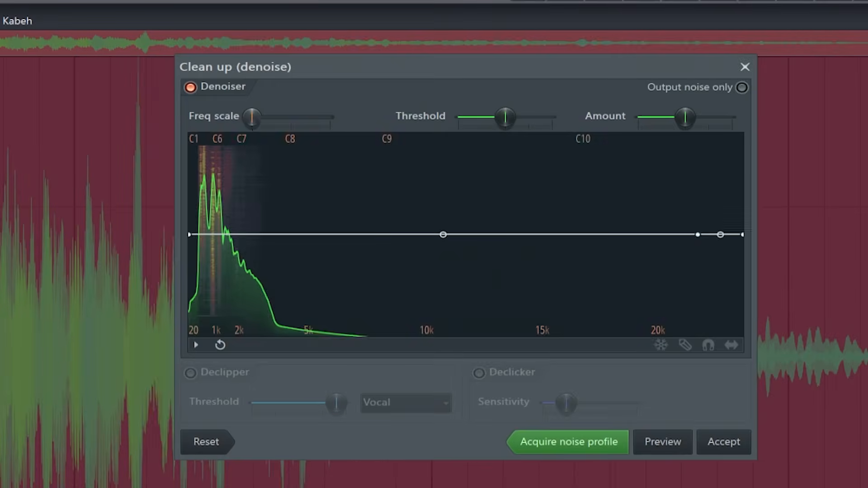
left_click_drag(253, 118, 331, 119)
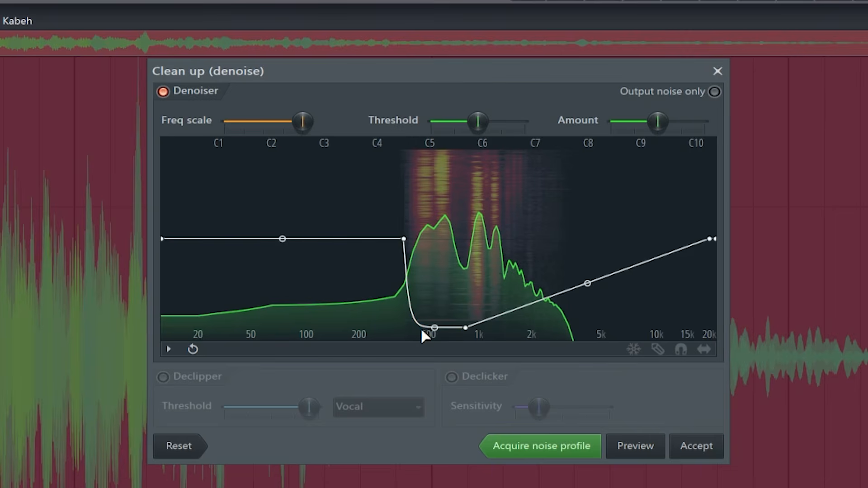
right_click(529, 256)
left_click_drag(538, 137, 637, 137)
right_click(516, 147)
left_click_drag(520, 149, 559, 171)
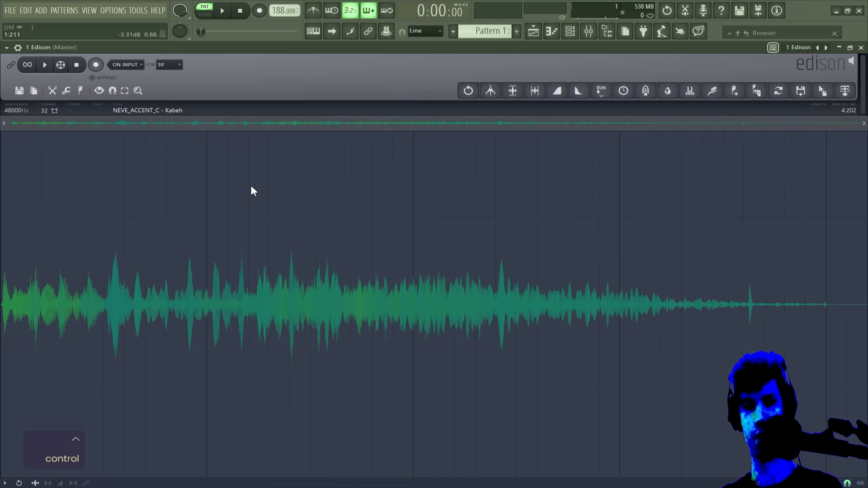
- Blend the cut pluck sample into the denoised NEVE_ACCENT_C with Paste mix and play the result
key("ctrl+shift+v")
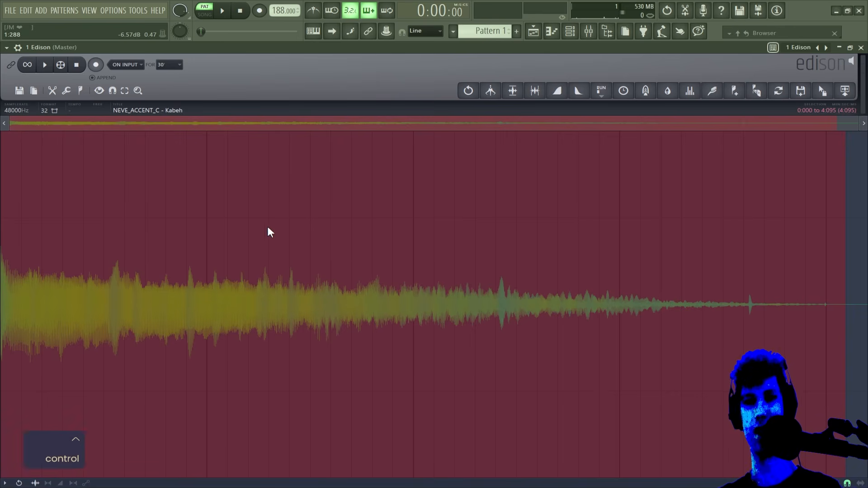
key("space")
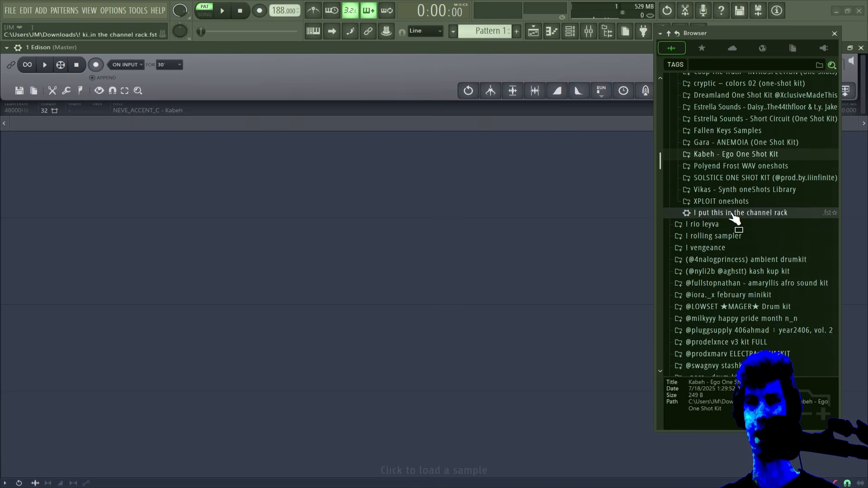
- Load the key - glass one-shot from the keys folder of the Dreamland One Shot Kit into Edison
scroll(733, 214, "up", 2)
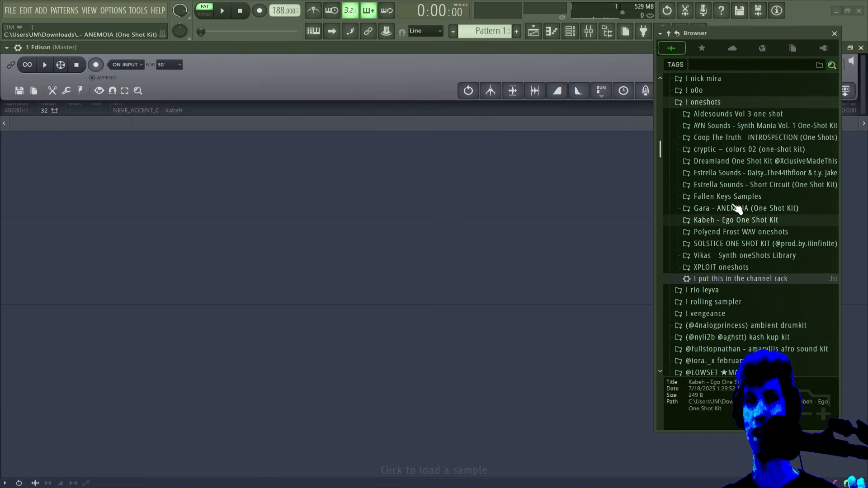
left_click(739, 163)
left_click(741, 238)
left_click(761, 285)
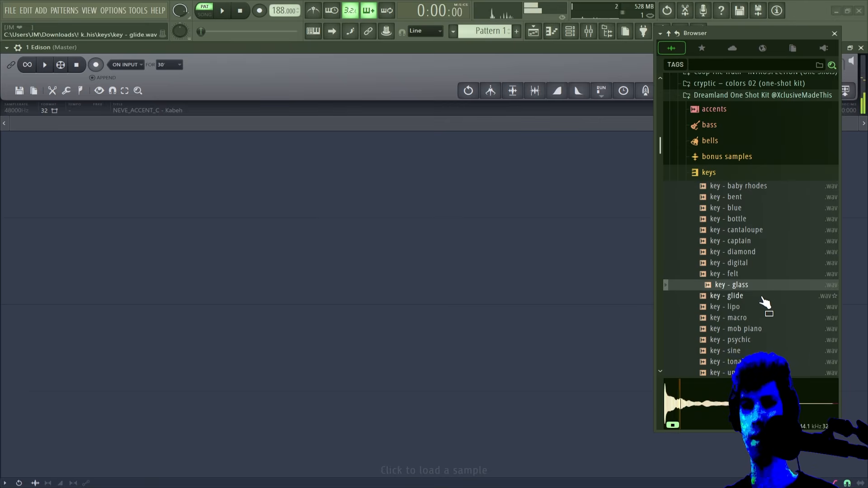
left_click_drag(764, 302, 393, 250)
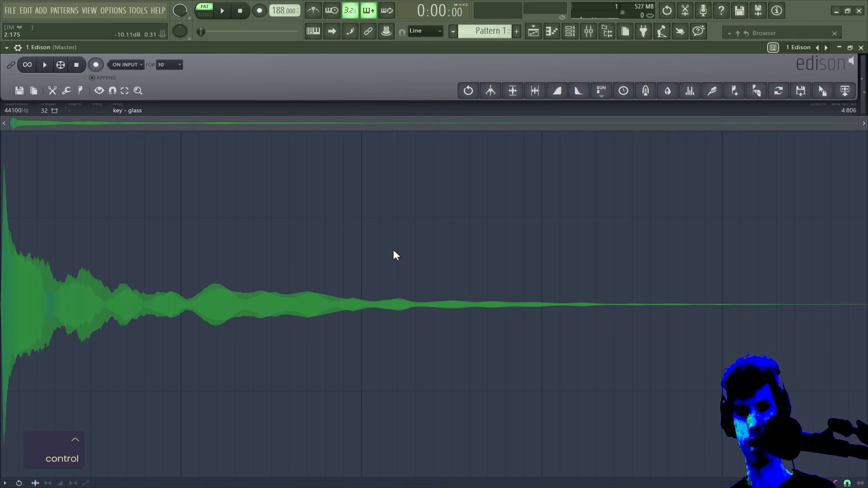
- Apply Paste mix (spectral) to key - glass with the mask full only between about 370 and 570 Hz and zero elsewhere, and play it
key("ctrl+alt+v")
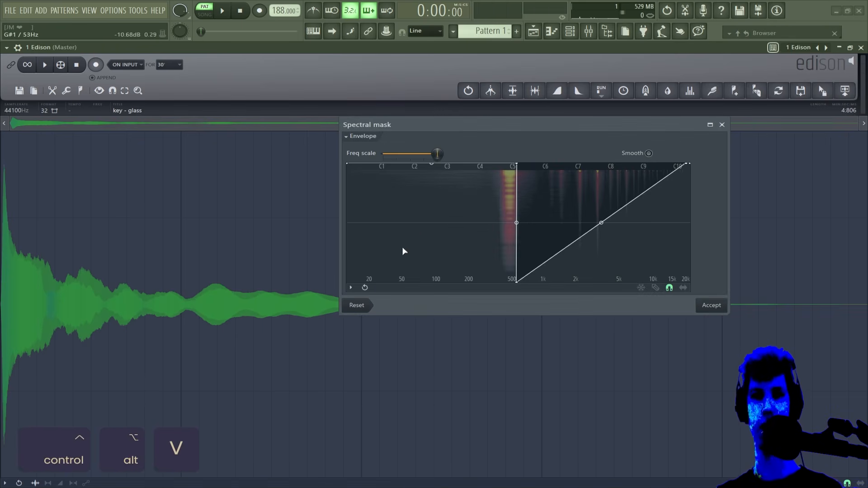
left_click(357, 305)
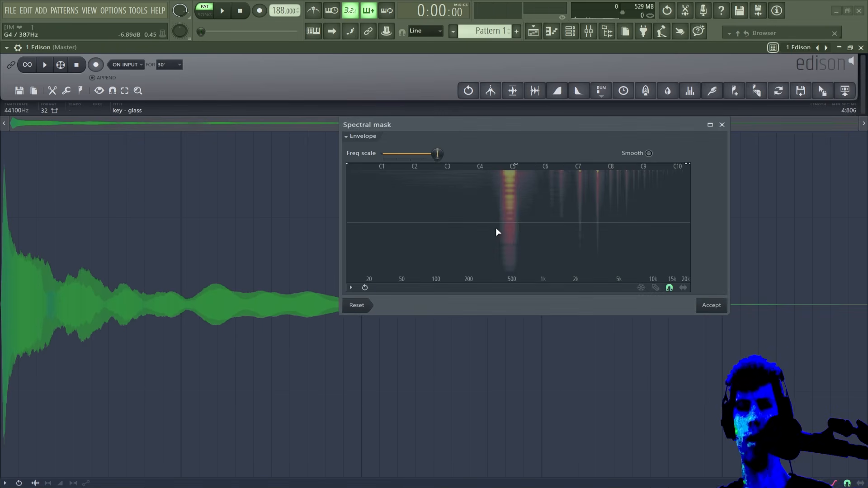
right_click(498, 164)
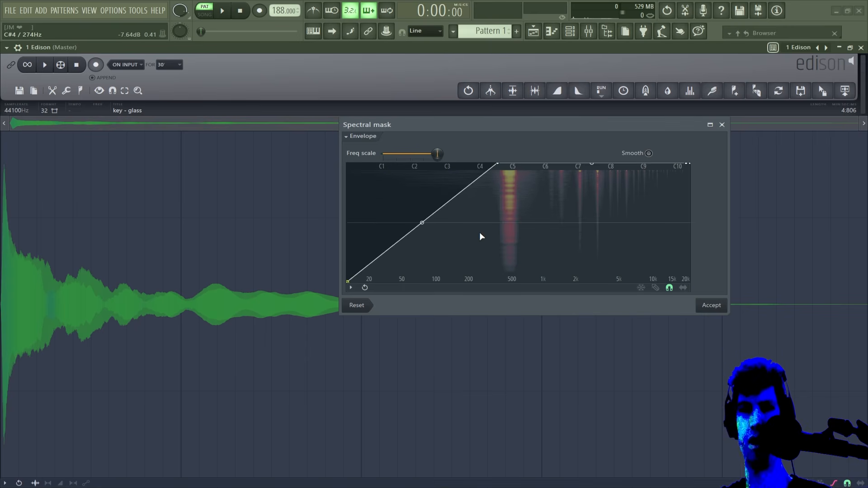
right_click(498, 282)
right_click(525, 164)
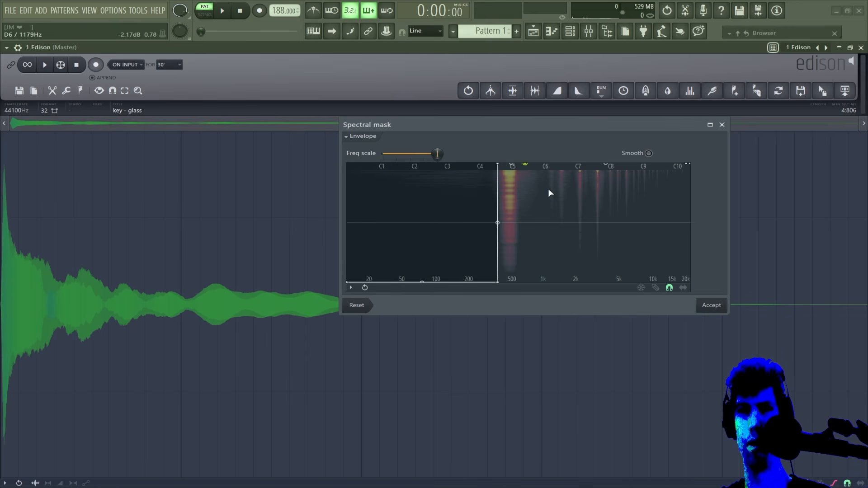
right_click(525, 282)
key("Return")
key("space")
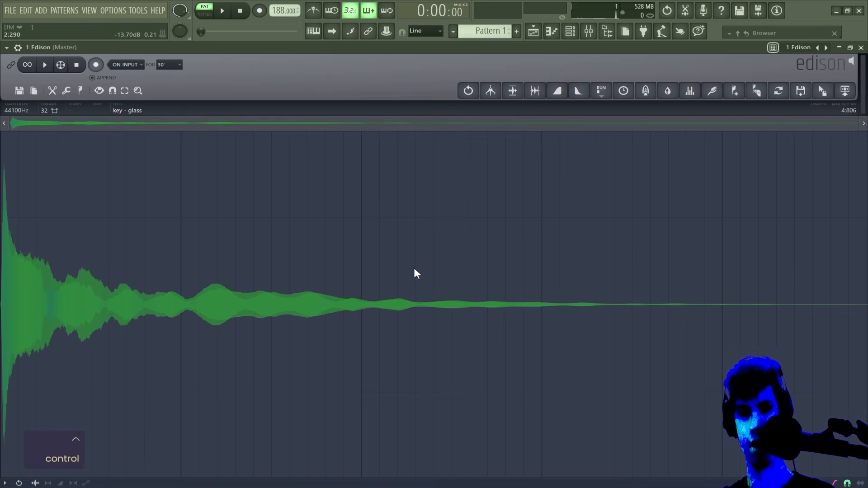
- Apply Paste mix (spectral) to key - glass with the mask inverted to zero between about 370 and 570 Hz, and play the blend
key("ctrl+alt+v")
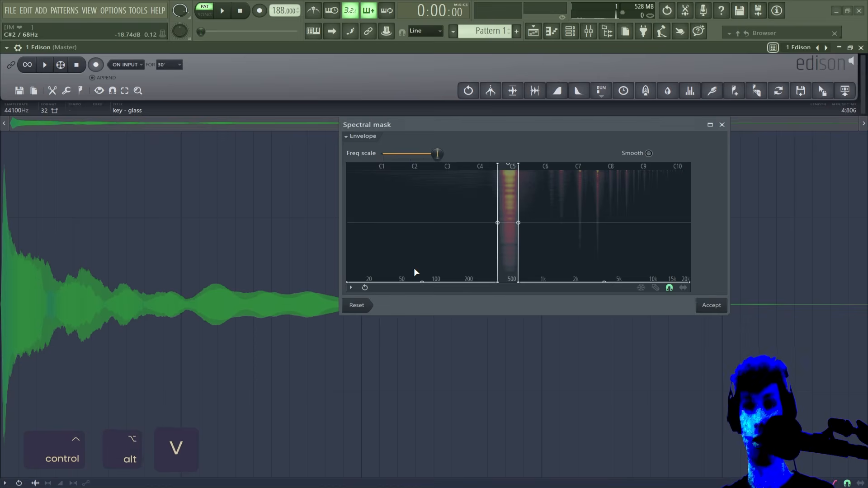
key("ctrl+i")
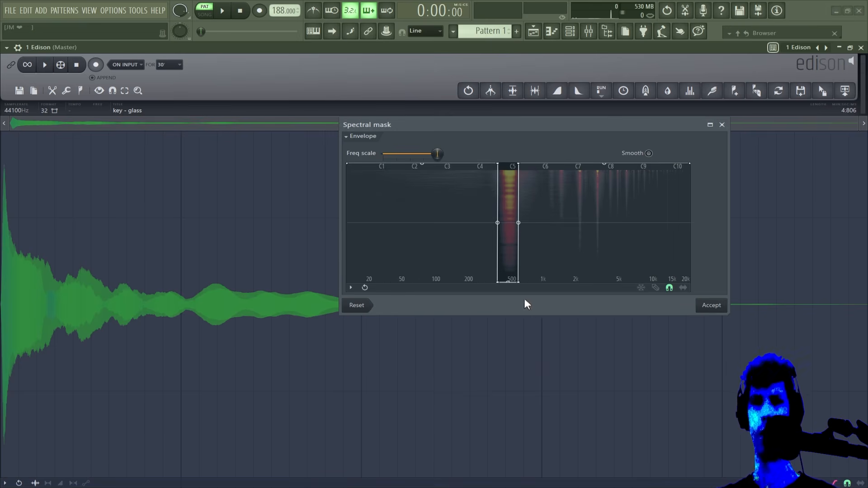
left_click(712, 308)
key("space")
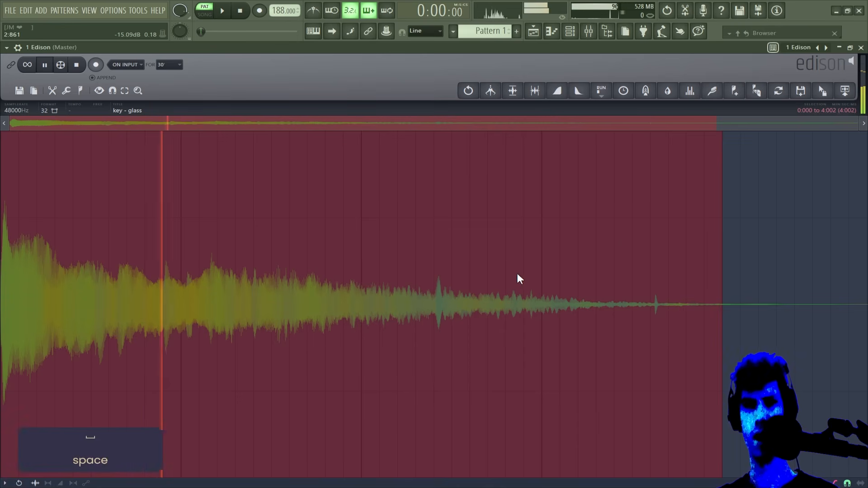
key("ctrl+z")
key("space")
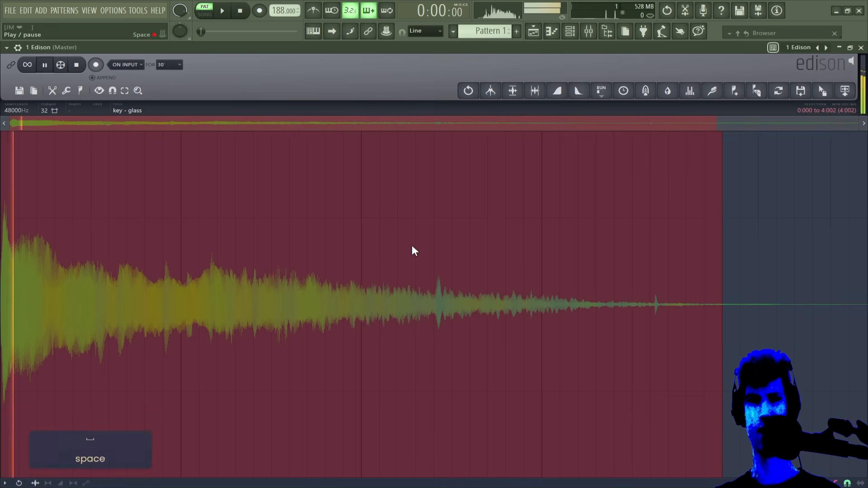
key("ctrl+z")
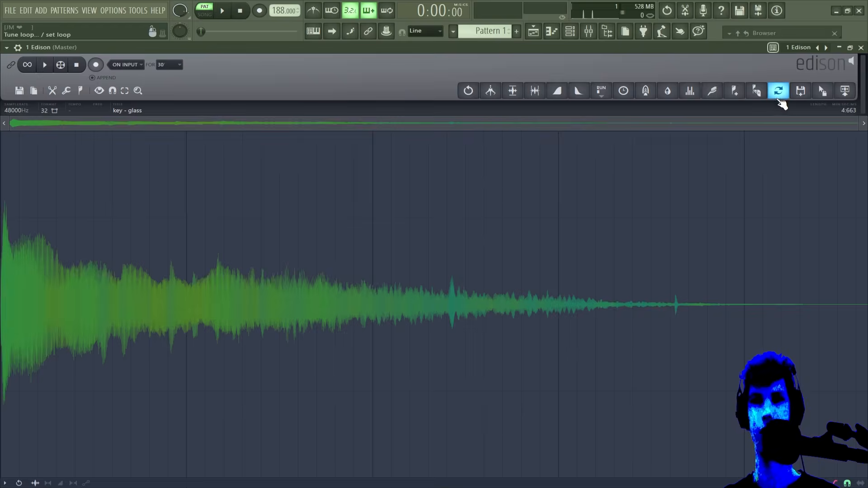
- Blur the key - glass blend with the Loop tuner, adjusting the blur order
left_click(779, 91)
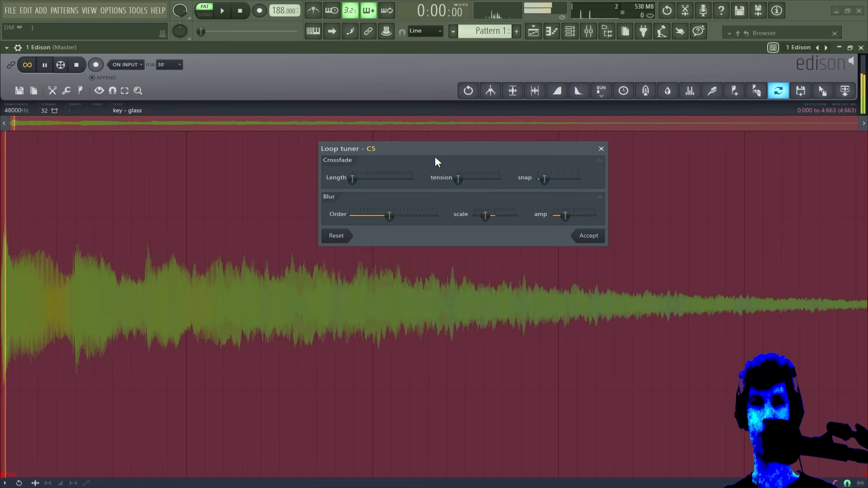
left_click_drag(510, 154, 523, 151)
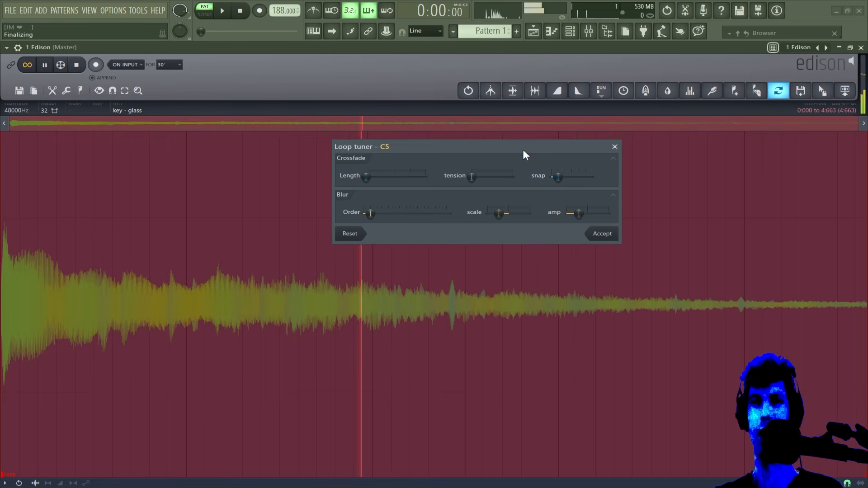
mouse_move(462, 151)
left_mouse_down()
mouse_move(454, 154)
mouse_move(474, 156)
left_mouse_up()
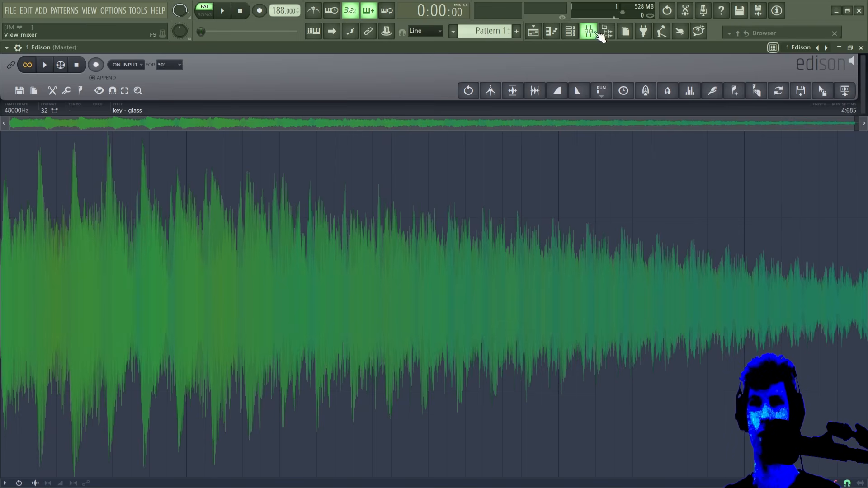
- Try gating the key - glass blend with a low noise threshold, then undo the gate
double_click(597, 50)
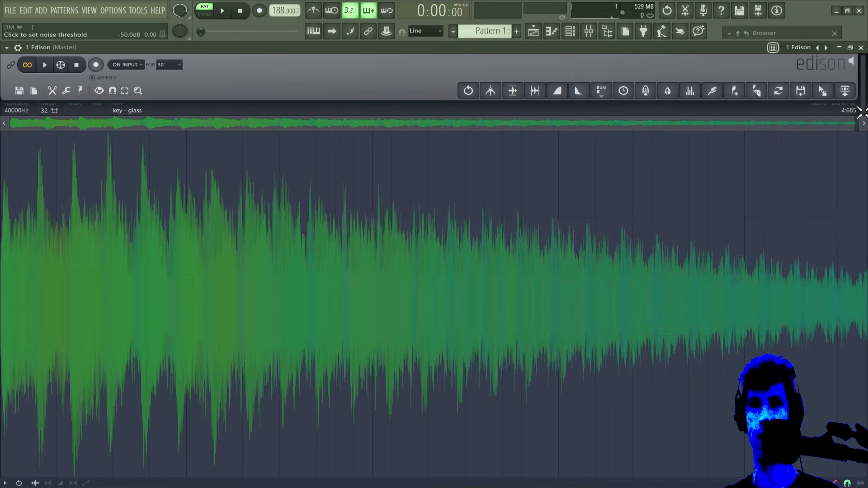
left_click_drag(861, 112, 861, 86)
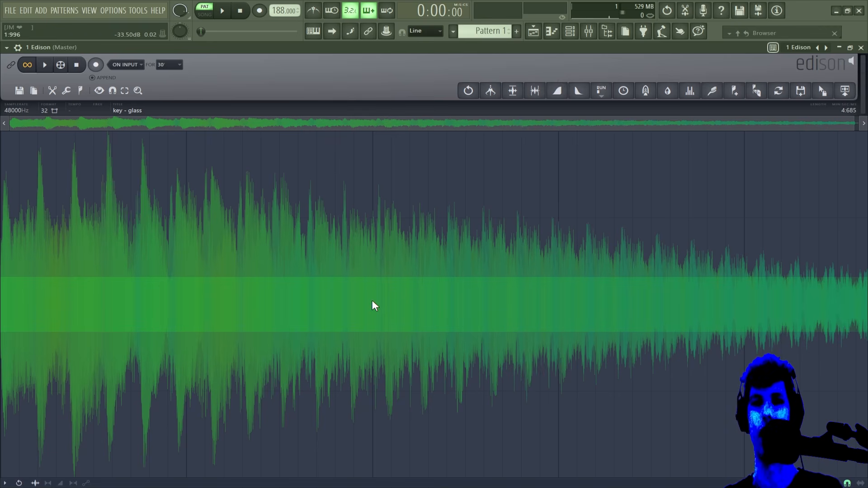
left_click(538, 92)
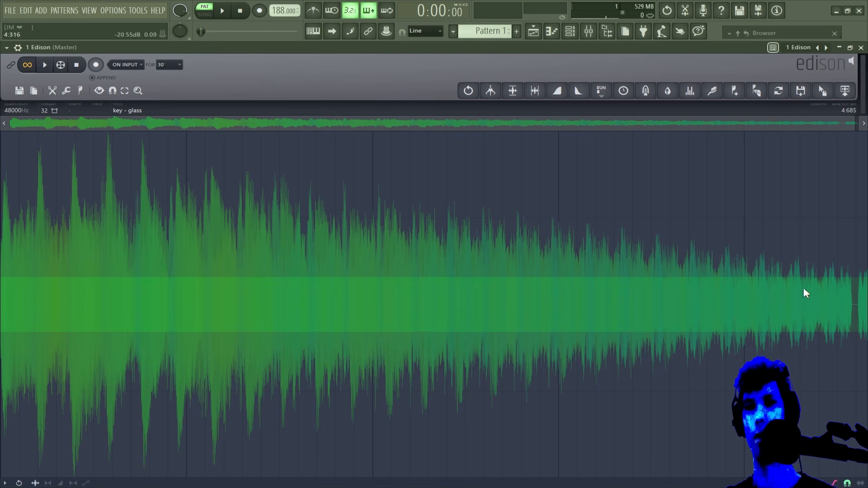
key("ctrl+z")
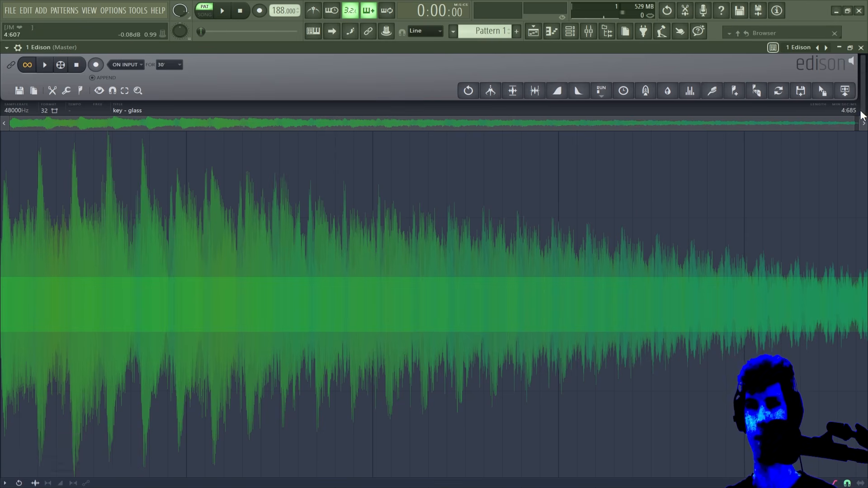
- Raise the noise threshold to about half the waveform's height, gate the noise in key - glass, and play the chopped sound
left_click(859, 77)
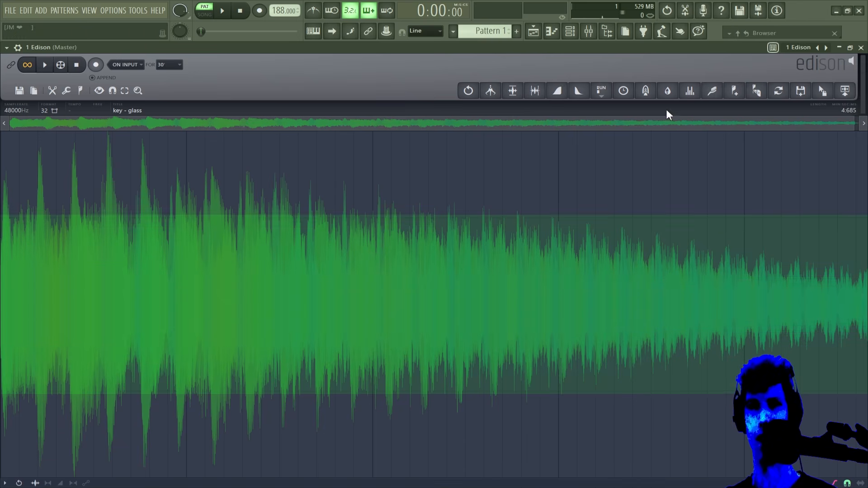
left_click(535, 90)
key("space")
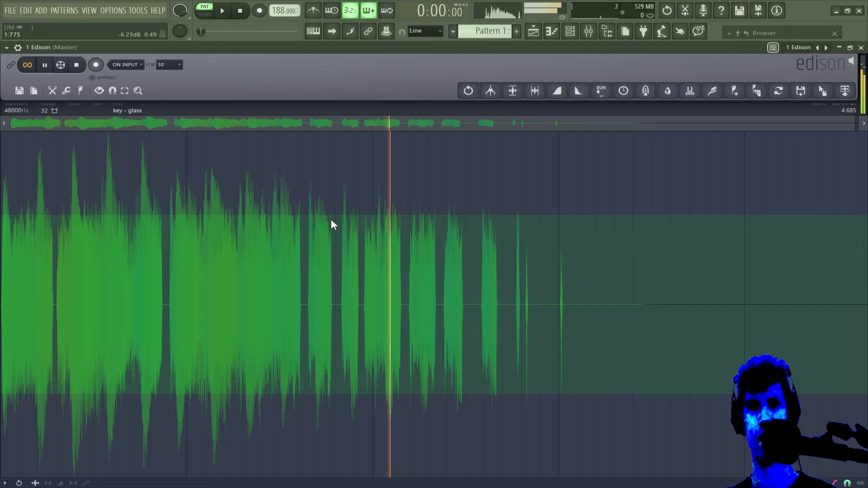
key("space")
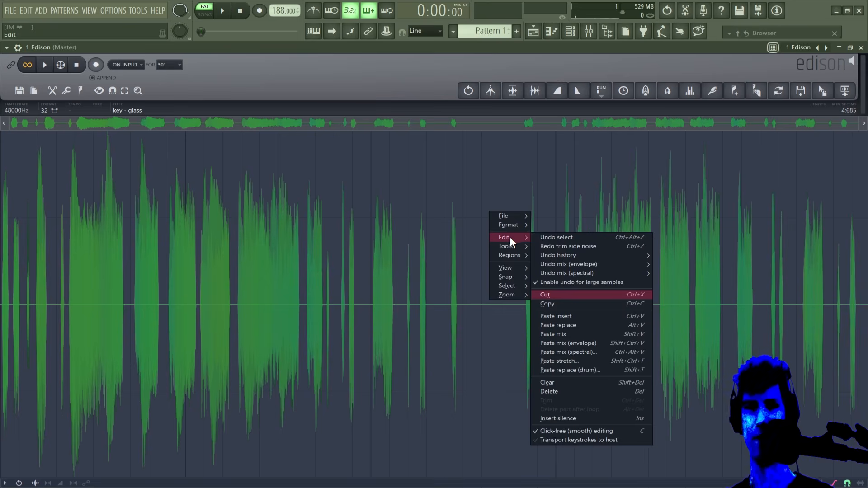
- Apply Trim all noise & slice up to the gated key - glass, and set Convolution reverb to its default settings
mouse_move(513, 247)
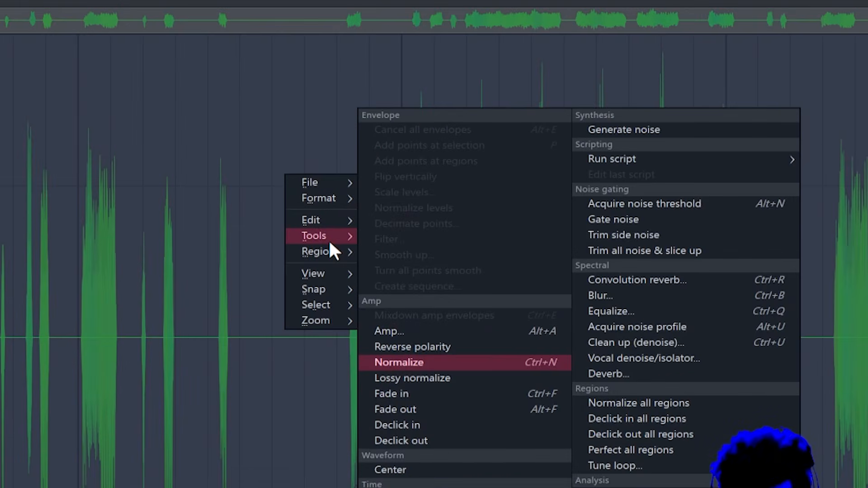
left_click(590, 252)
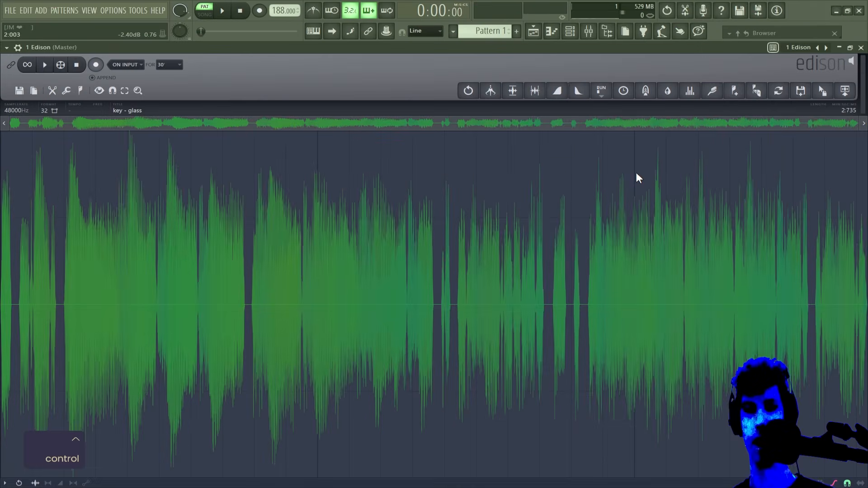
key("ctrl+r")
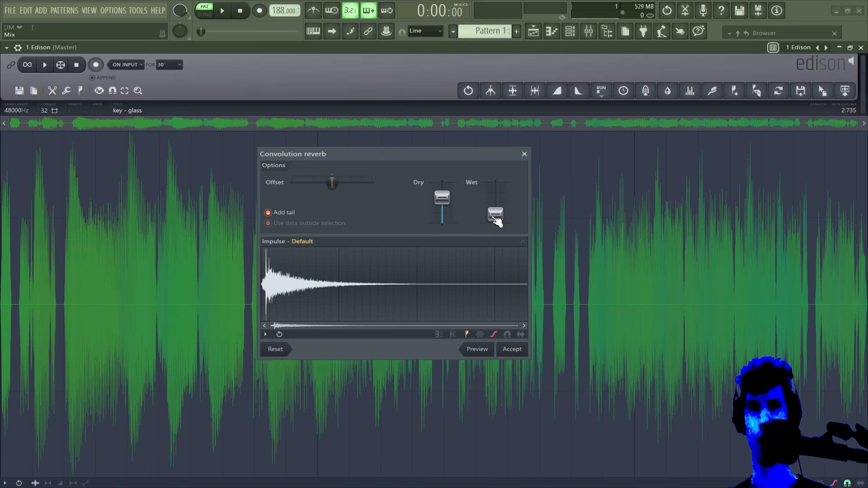
left_click(275, 350)
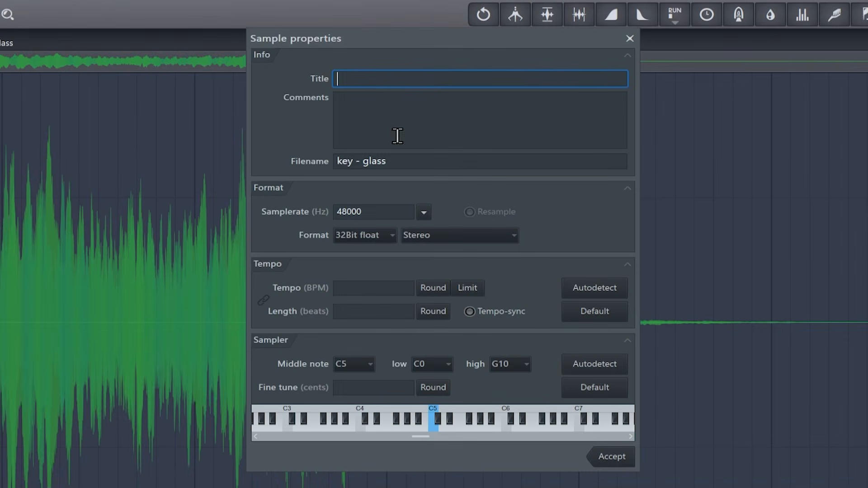
- Change the key - glass sample rate to 8000 Hz in the sample properties without resampling
left_click(381, 212)
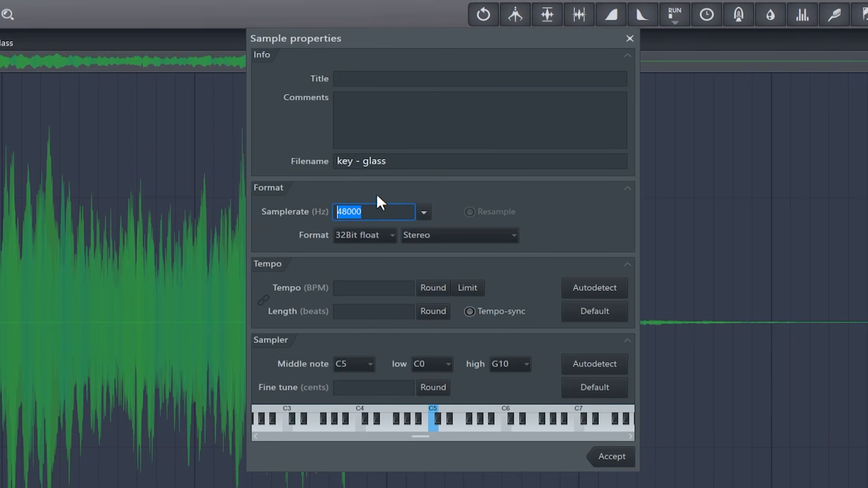
left_click(425, 212)
left_click(450, 227)
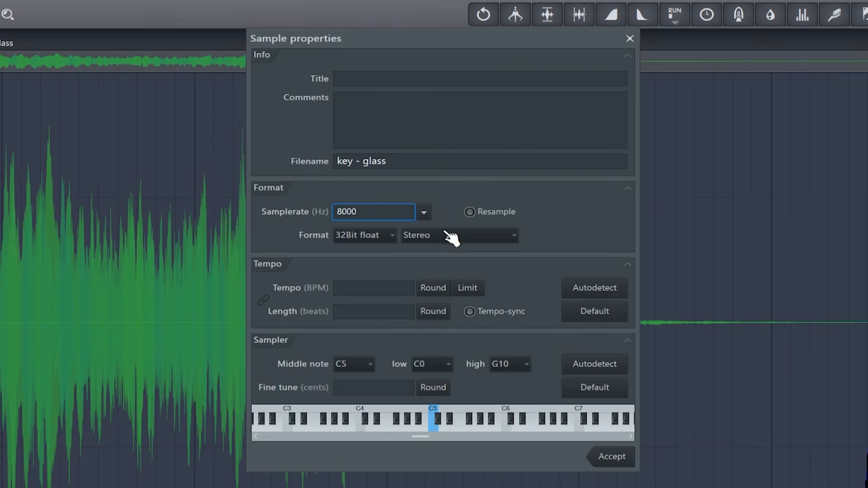
left_click(613, 457)
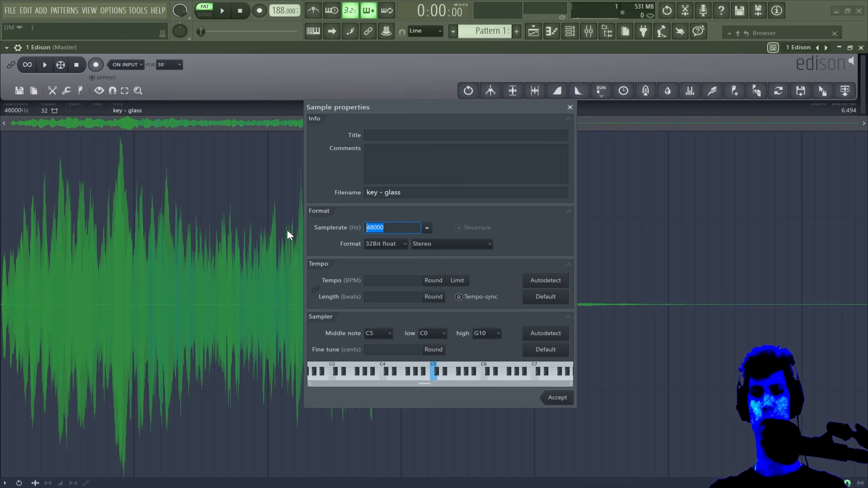
- Set the key - glass sample rate to 34551 Hz without resampling, and play the slowed sound
type("34551")
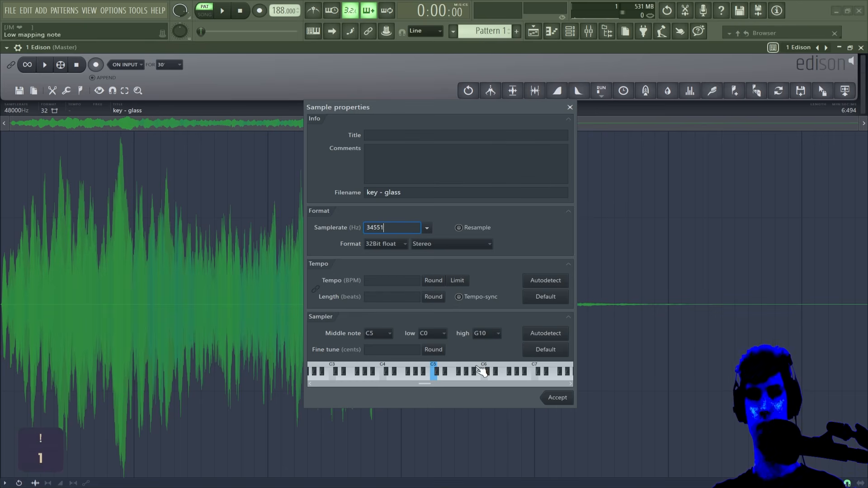
left_click(557, 397)
key("space")
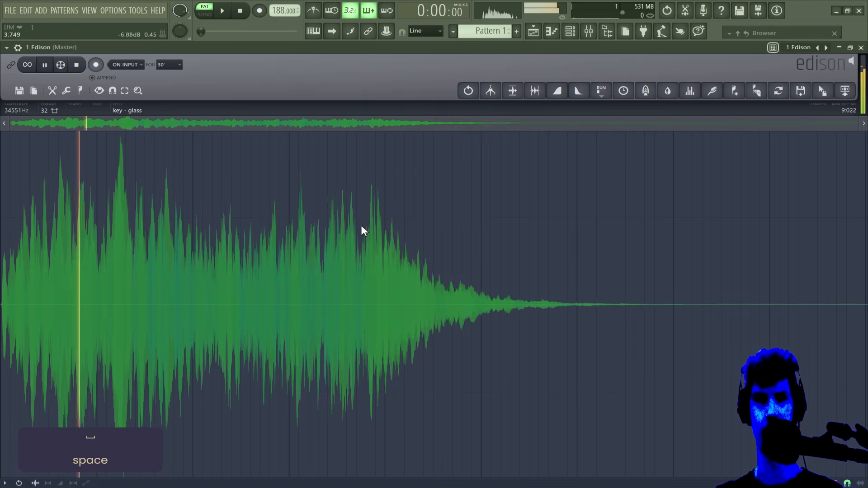
key("space")
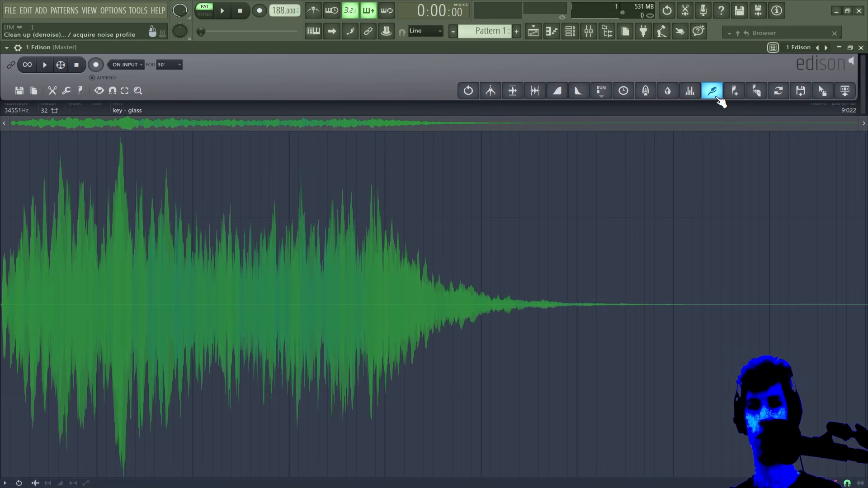
- Select the entire key - glass sample and reset the Clean up (denoise) settings for it
key("ctrl+a")
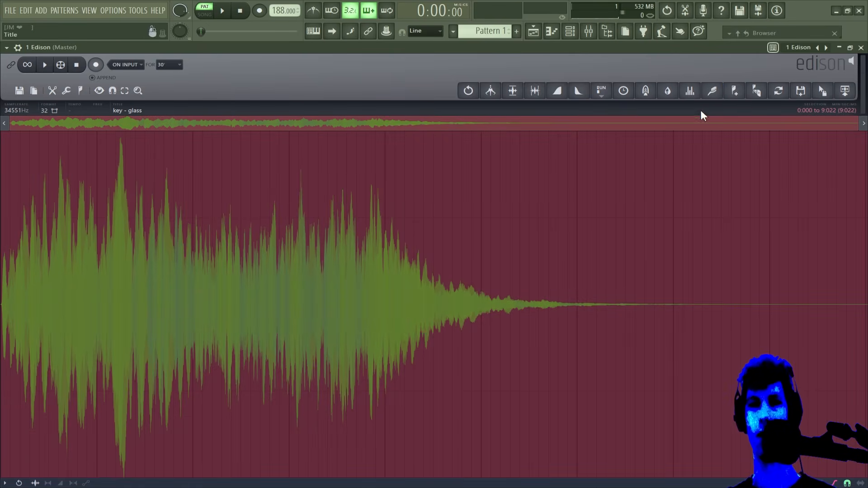
left_click(712, 92)
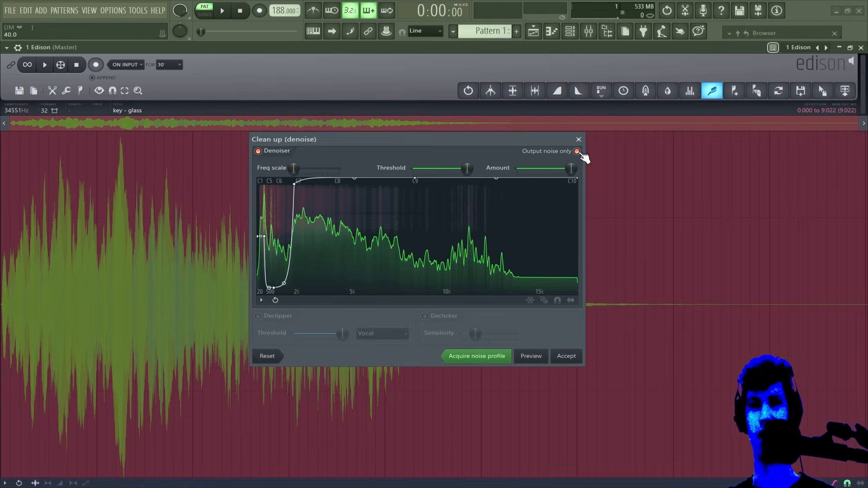
left_click_drag(370, 148, 384, 147)
left_click(282, 356)
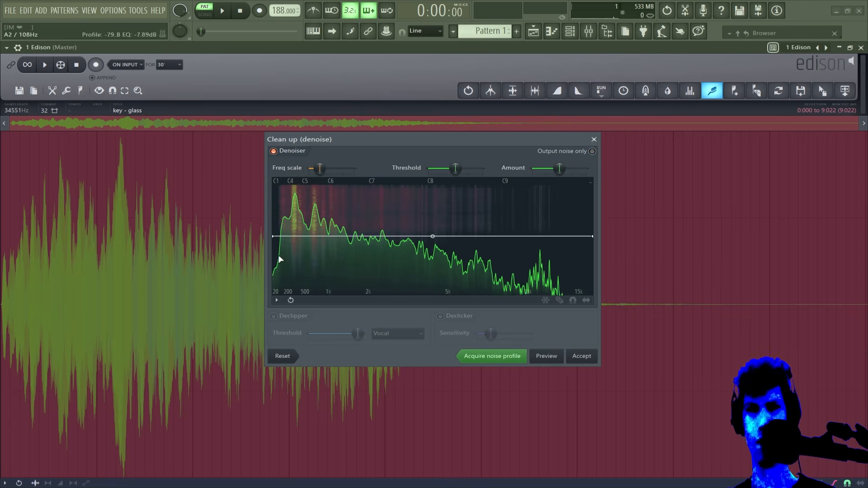
- Create a randomized sequence for the denoiser's frequency curve and apply the clean-up to the whole sample
left_click(277, 300)
left_click(410, 380)
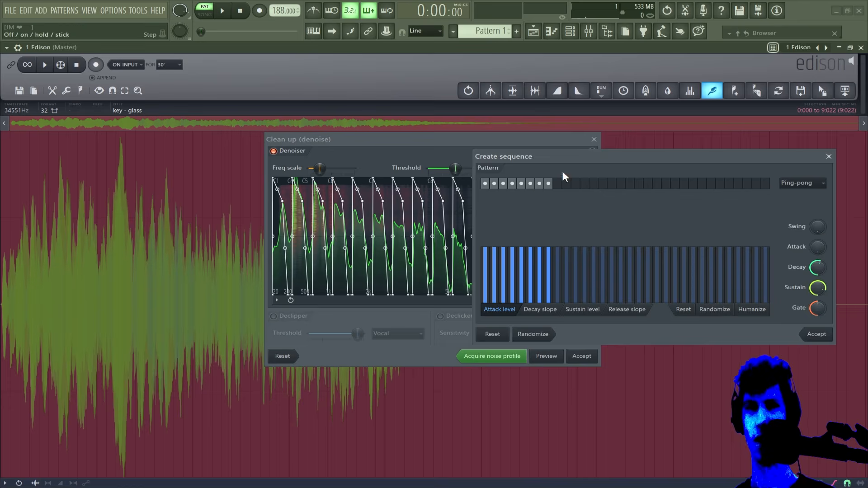
left_click(501, 353)
left_click(501, 353)
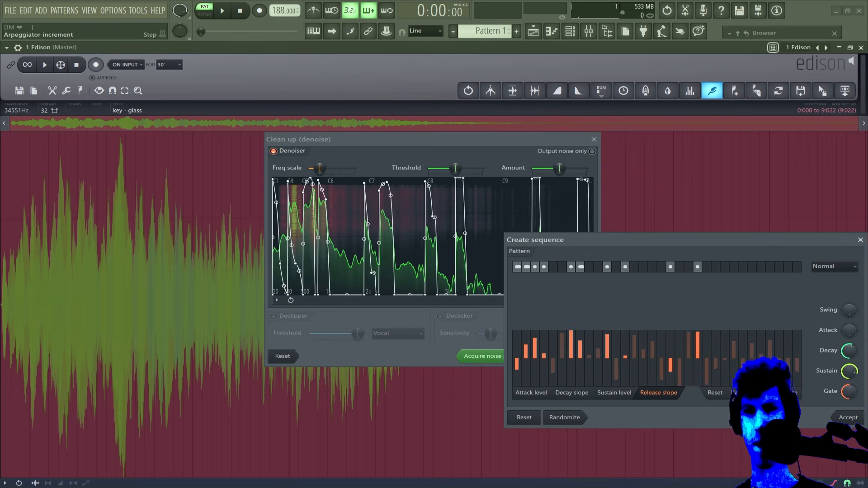
left_click(790, 397)
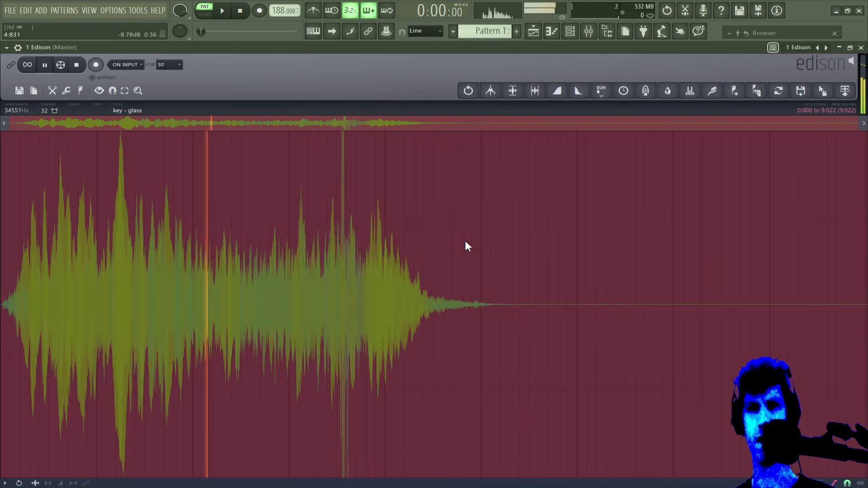
- Normalize the denoised key - glass sample and inspect its waveform around the sharp spike
key("ctrl+n")
key("space")
scroll(325, 319, "up", 3)
scroll(342, 319, "up", 4)
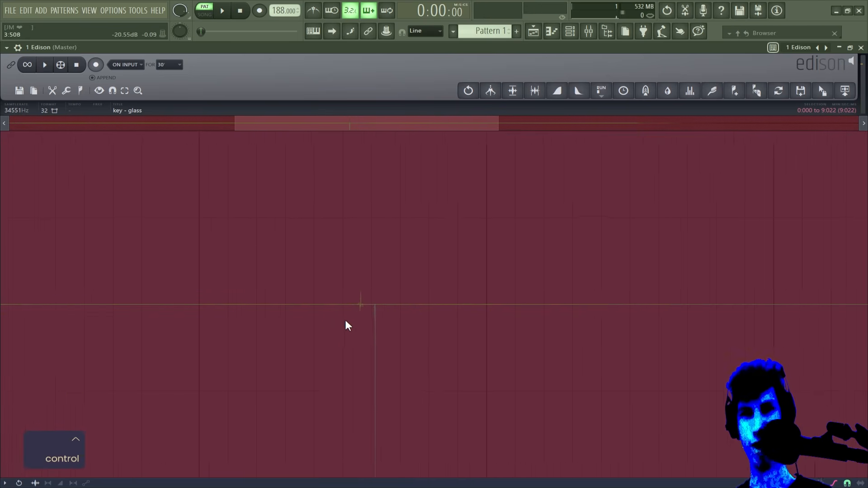
scroll(389, 315, "up", 2)
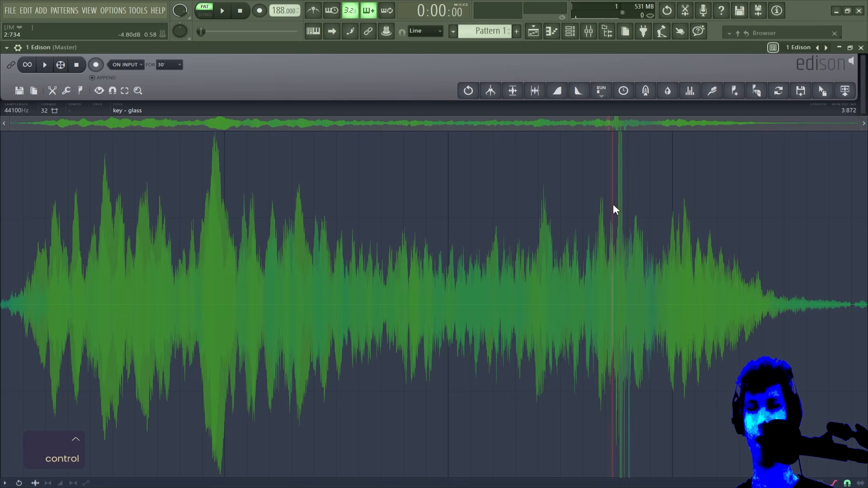
- Set the key - glass sample rate to 100 Hz without resampling
left_click(129, 114)
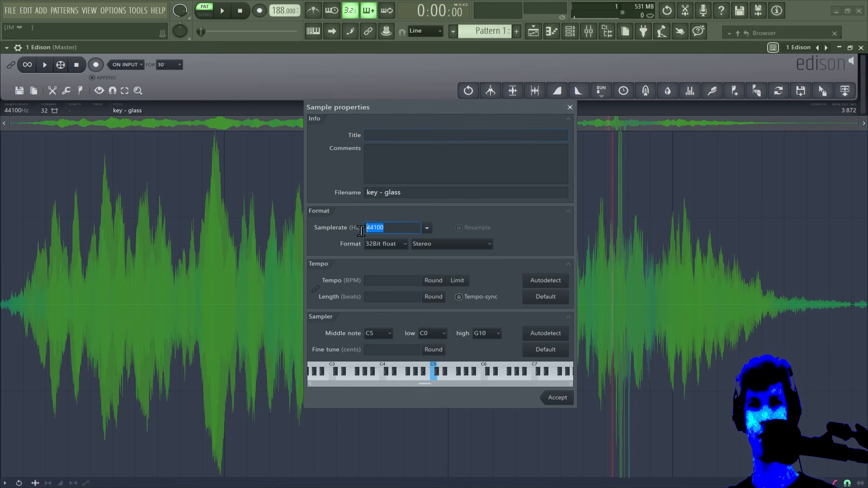
type("1")
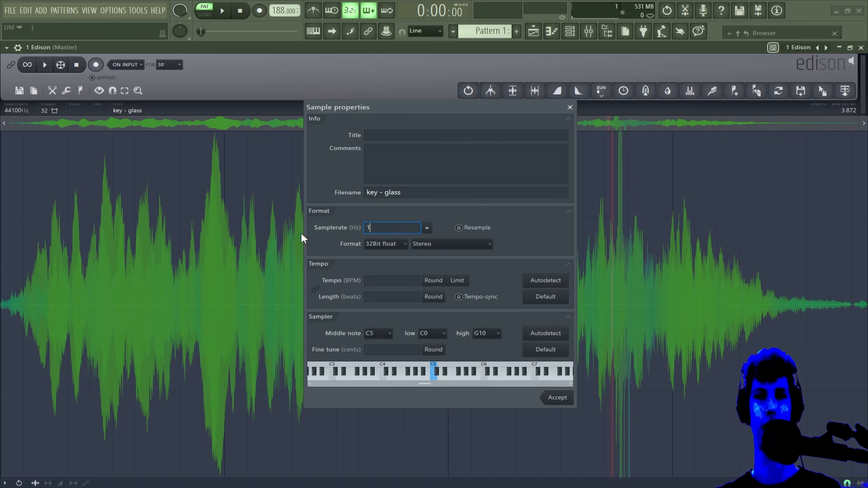
key("BackSpace")
type("1")
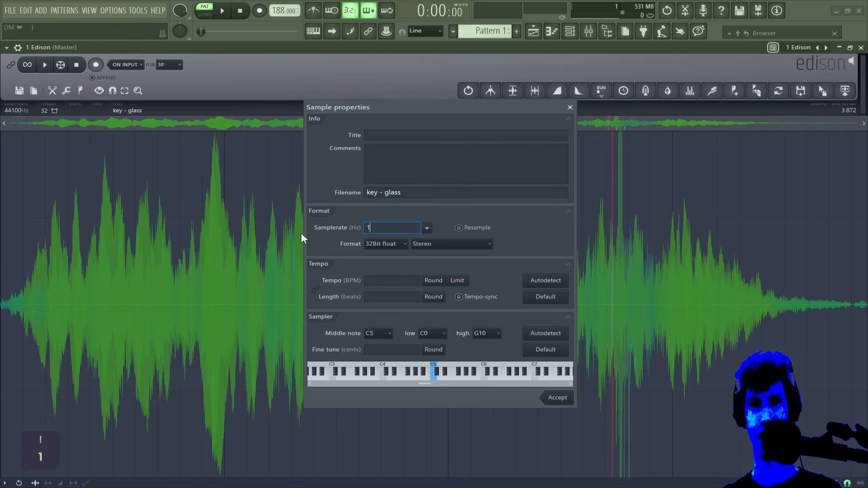
type("00")
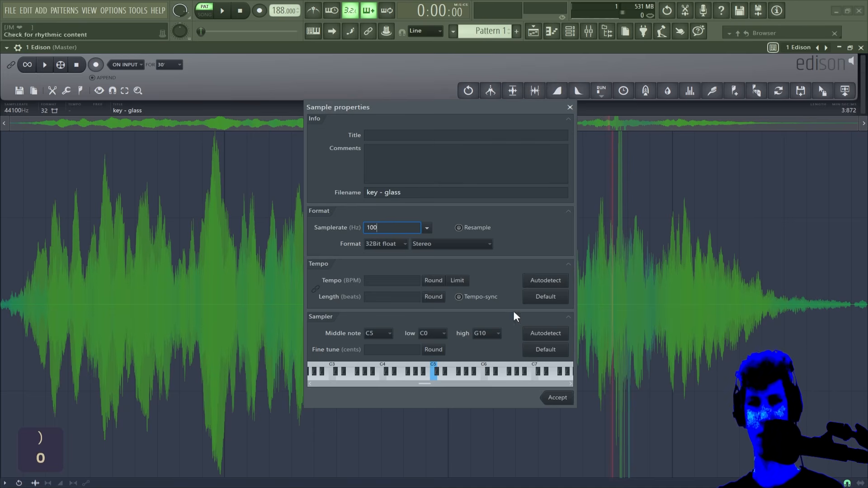
left_click(557, 398)
- Play the 100 Hz key - glass sample from just before its tall spikes and examine the waveform there up close
key("ctrl")
scroll(631, 283, "up", 5)
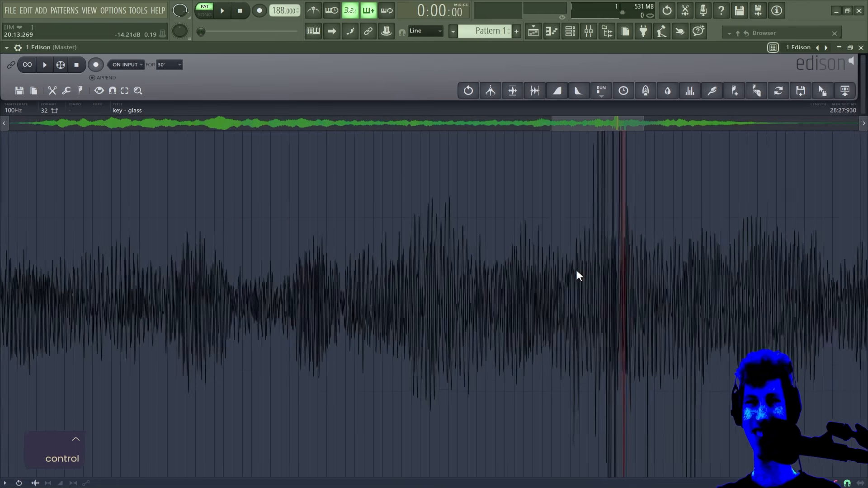
scroll(575, 267, "down", 5)
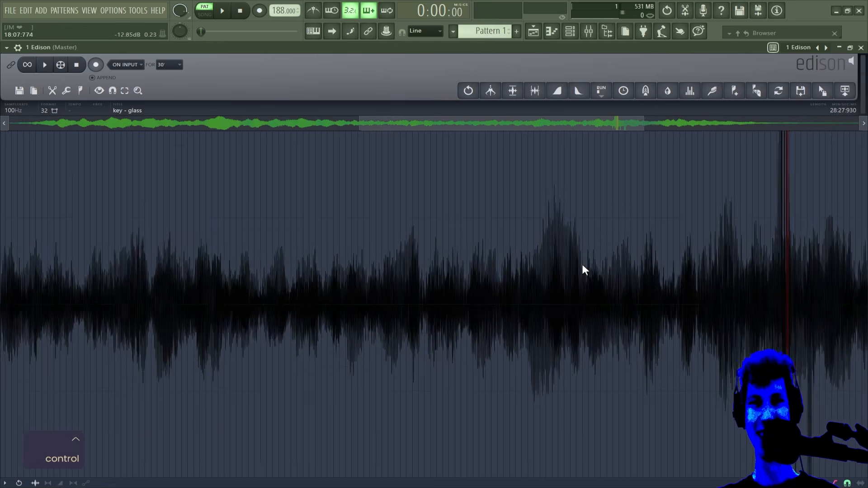
scroll(387, 271, "up", 4)
scroll(381, 267, "up", 3)
key("space")
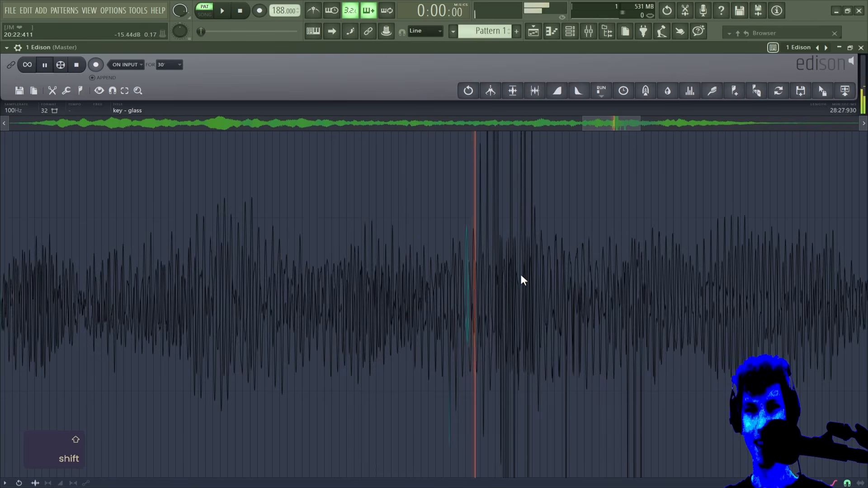
scroll(518, 282, "up", 3)
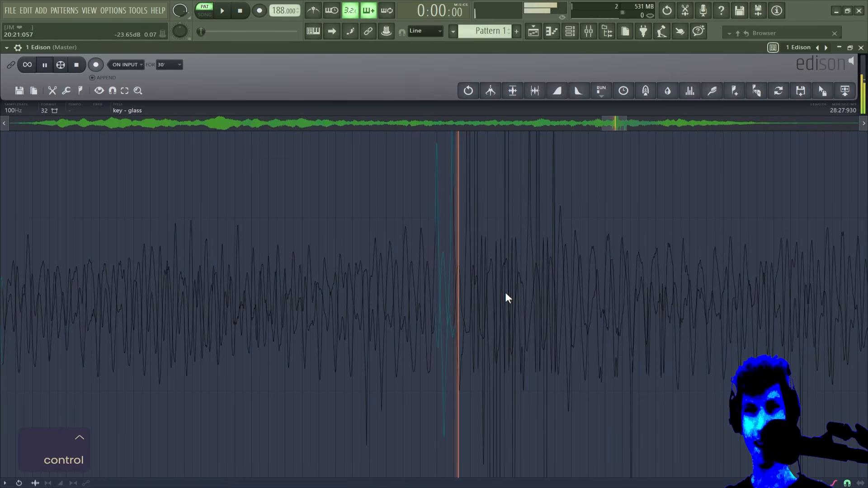
scroll(476, 280, "up", 2)
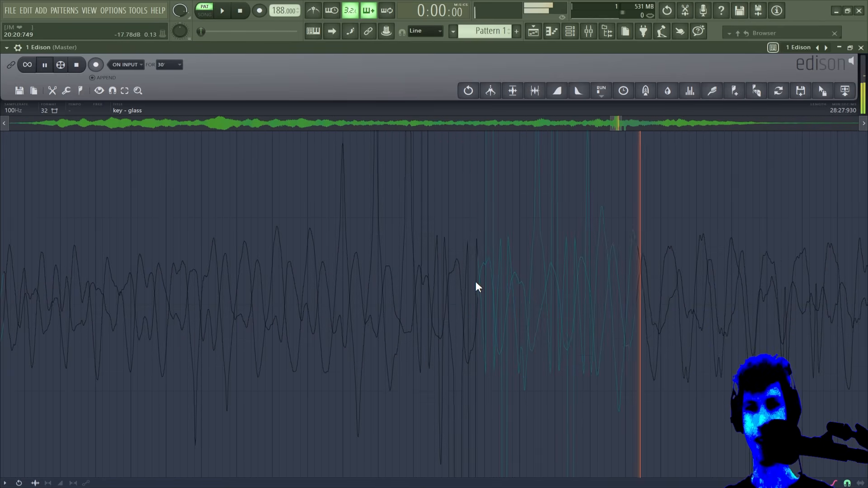
scroll(697, 307, "right", 1)
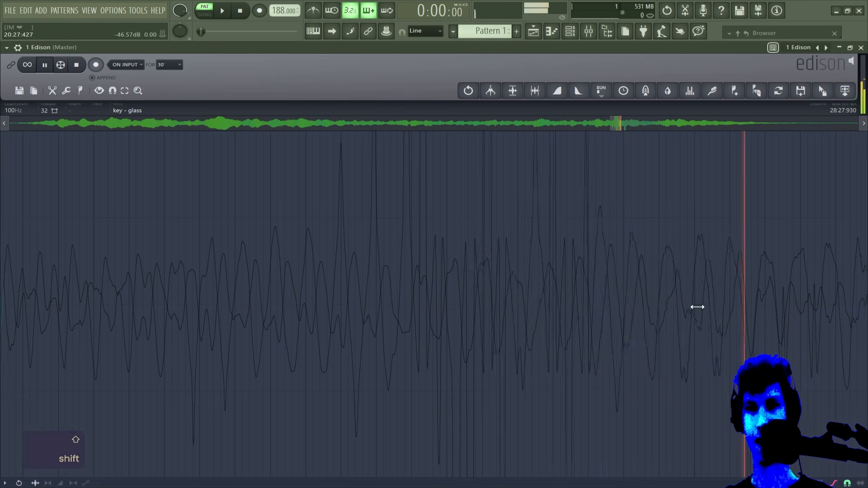
- Blur the selected part of the key - glass sample with Loop tuner and set its sample rate to 31035 Hz without resampling
left_click_drag(697, 308, 413, 302)
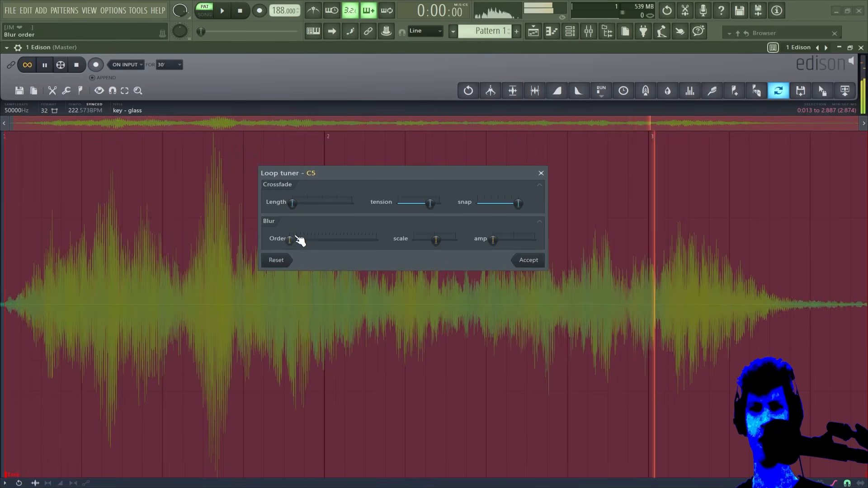
left_click_drag(301, 240, 339, 246)
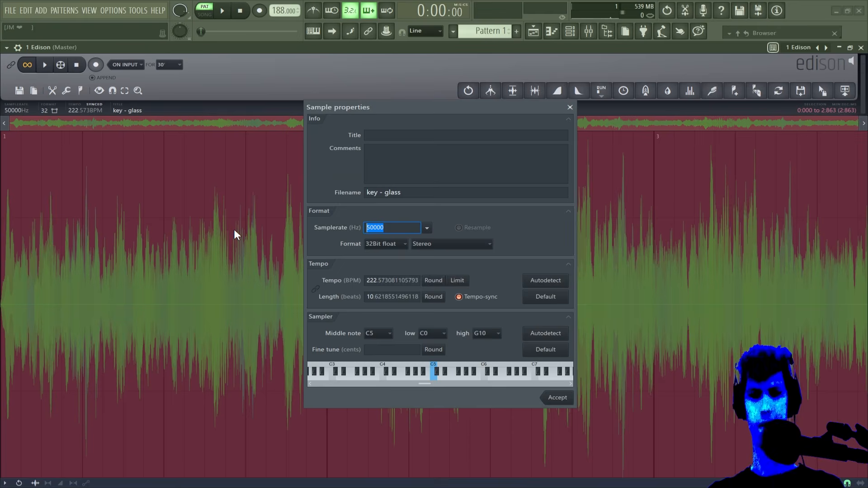
type("31035")
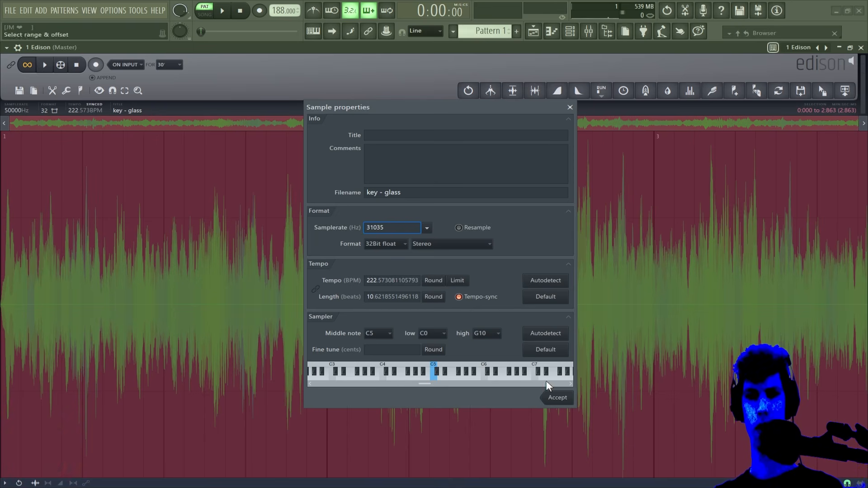
left_click(558, 398)
key("space")
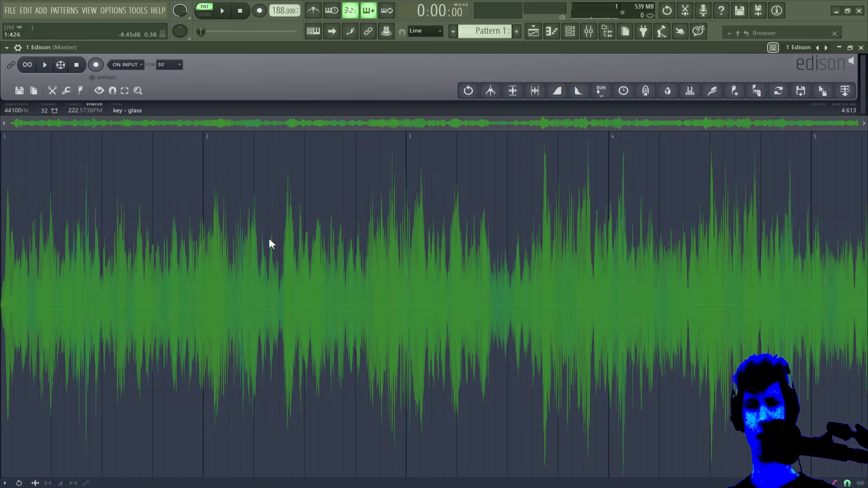
- Paste-mix the copied audio into the key - glass sample and shape it with a randomized sequence in the Spectral mask
key("ctrl+alt+v")
left_click(363, 304)
left_click(351, 287)
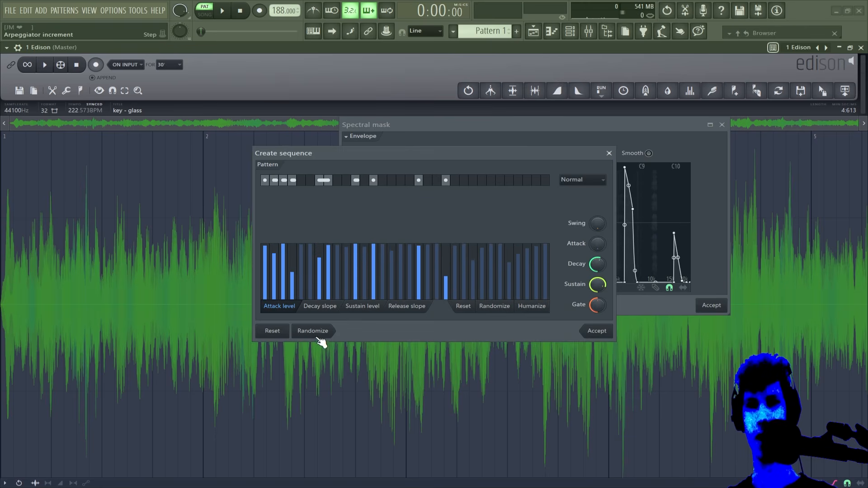
key("space")
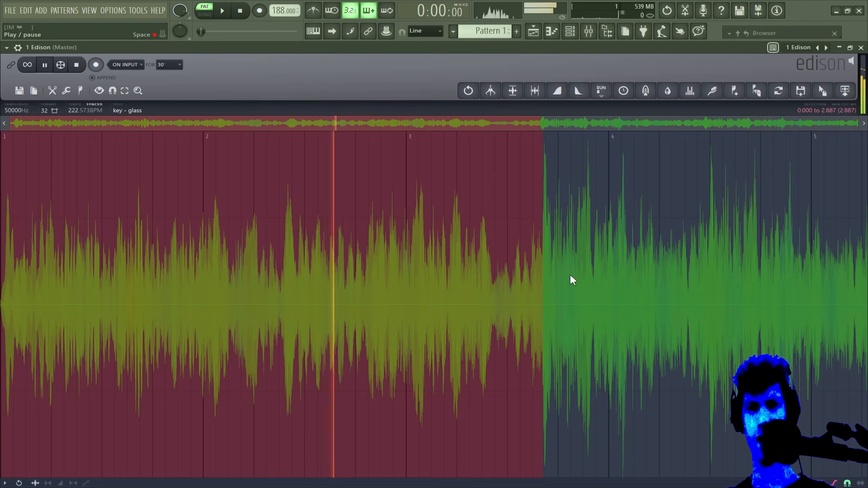
key("space")
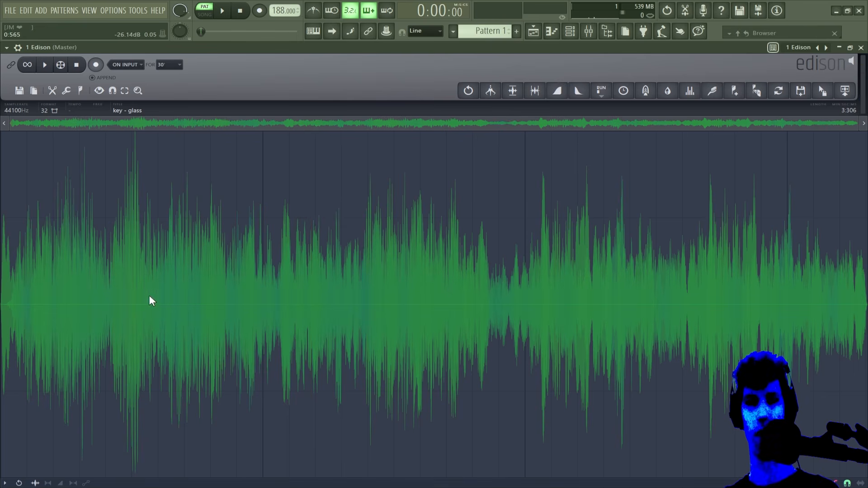
- Cut the whole key - glass sample and load the background microRain sample in its place
key("ctrl+x")
left_click(86, 483)
mouse_move(767, 181)
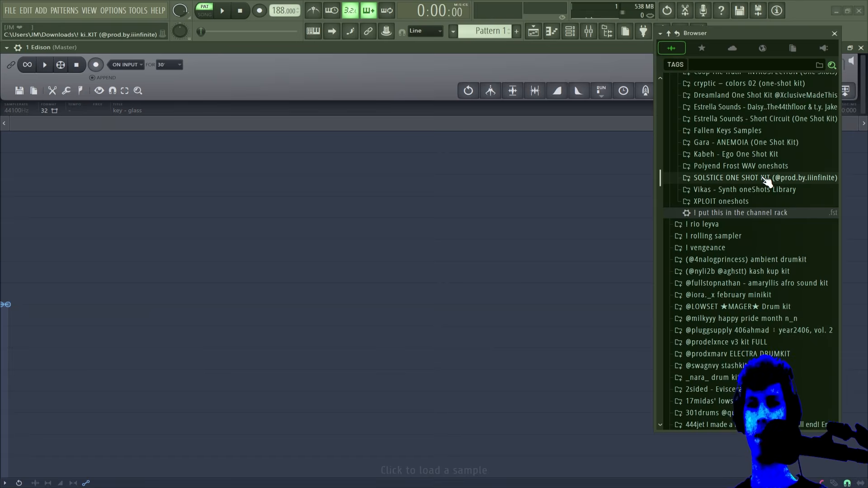
left_click(732, 179)
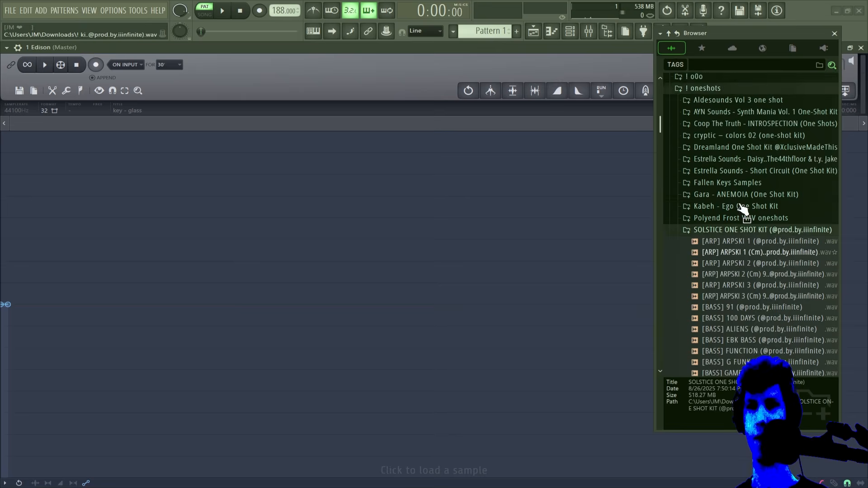
left_click(734, 245)
left_click(736, 244)
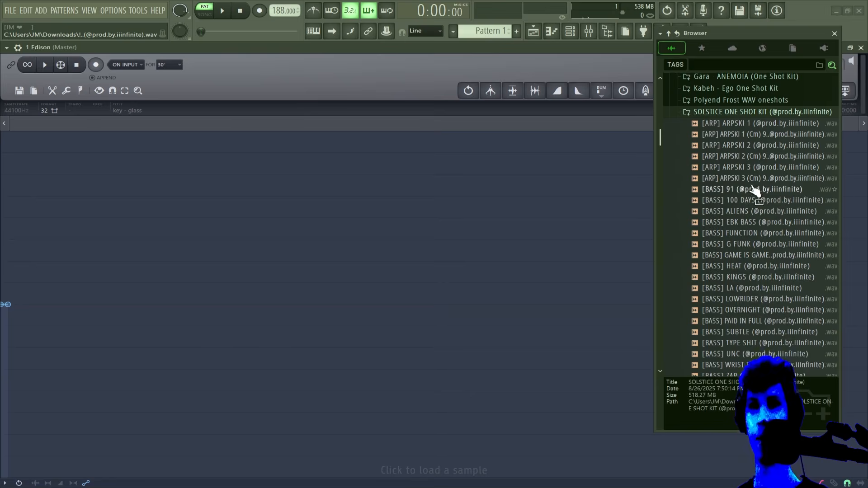
scroll(755, 190, "up", 5)
left_click_drag(707, 252, 202, 264)
- Draw jagged freehand curves across the whole background microRain sample on its blue, green and pink envelopes
mouse_move(120, 456)
left_mouse_down()
mouse_move(329, 452)
mouse_move(289, 178)
mouse_move(535, 140)
mouse_move(557, 444)
left_mouse_up()
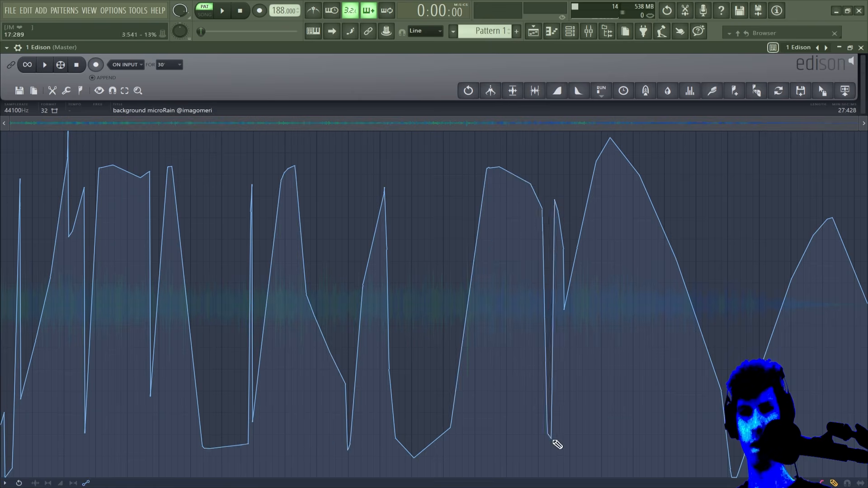
key("ctrl+z")
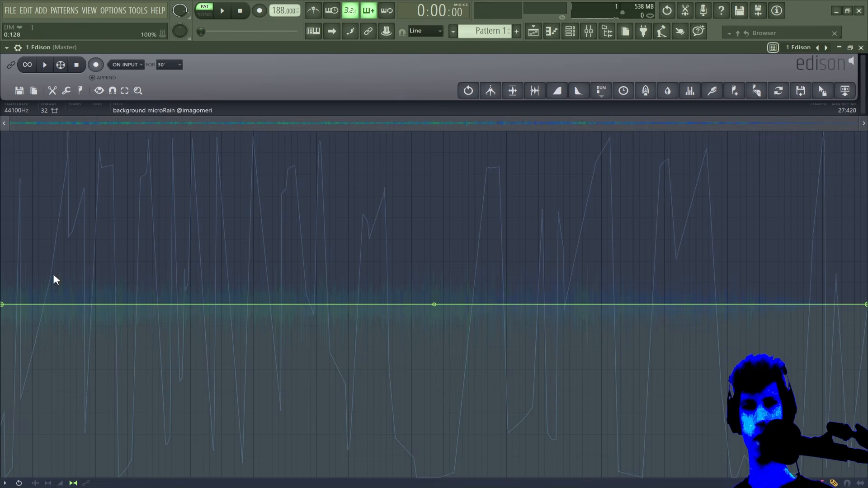
mouse_move(5, 142)
left_mouse_down()
mouse_move(128, 457)
mouse_move(440, 459)
mouse_move(854, 441)
left_mouse_up()
mouse_move(716, 452)
left_mouse_down()
mouse_move(642, 330)
mouse_move(416, 175)
mouse_move(77, 252)
left_mouse_up()
mouse_move(59, 332)
left_mouse_down()
mouse_move(364, 124)
mouse_move(552, 116)
mouse_move(859, 448)
left_mouse_up()
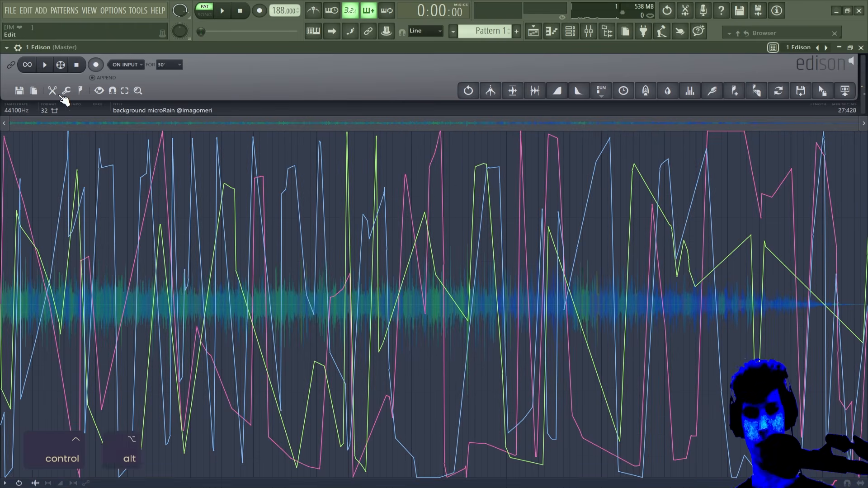
- Paste-mix the cut key - glass audio into the start of the background microRain sample and play the blend
key("ctrl+alt+v")
key("space")
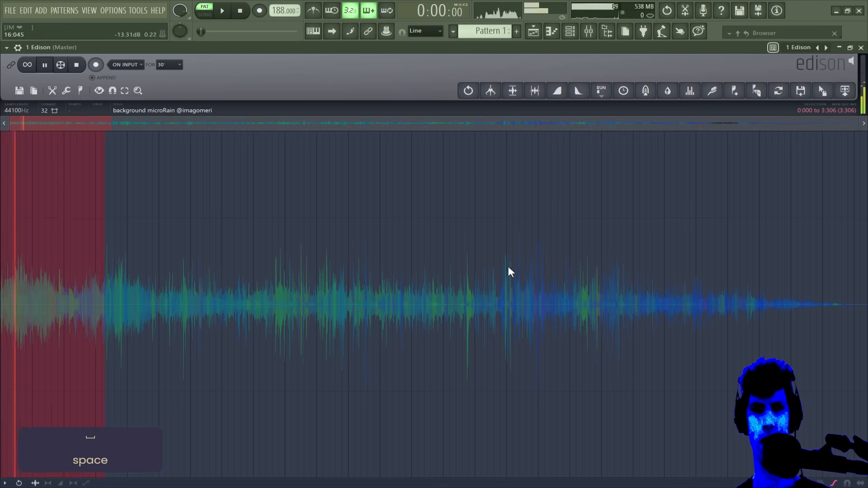
left_click(82, 264, "ctrl")
key("space")
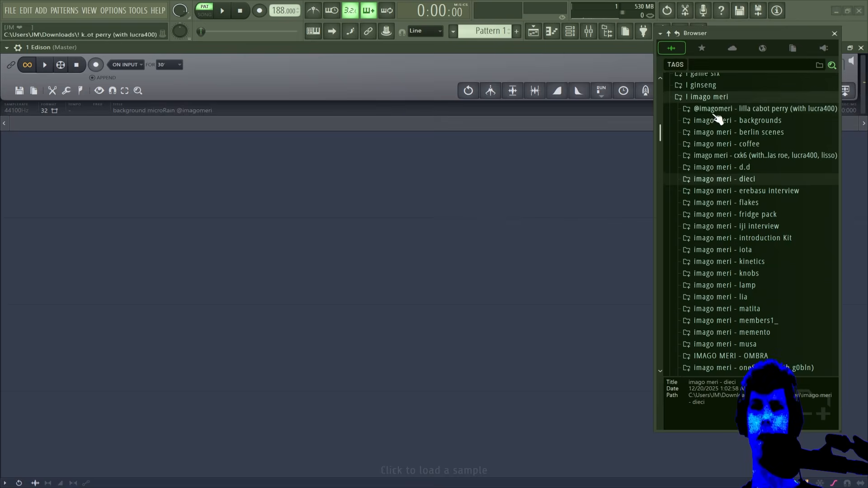
- Place the favourite sample everything chw at the start of playlist Track 3 and open the clip's settings
left_click(703, 48)
scroll(708, 172, "down", 15)
left_click(713, 222)
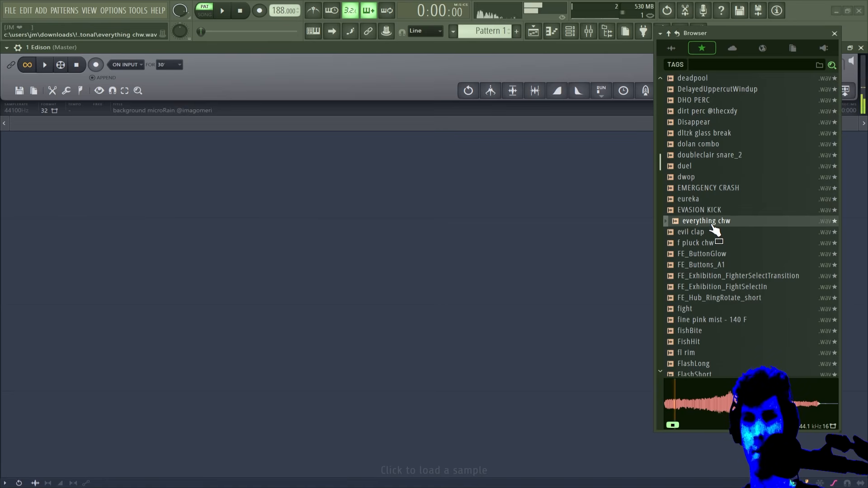
left_click_drag(719, 230, 96, 167)
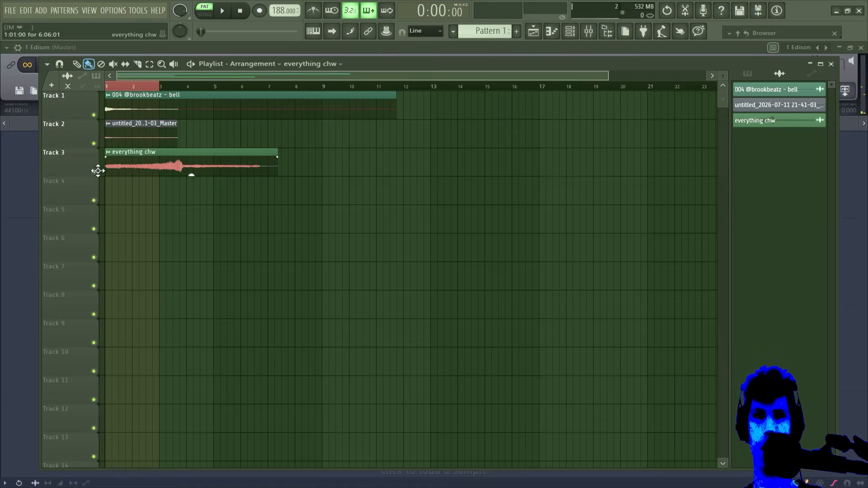
key("ctrl+d")
double_click(117, 157)
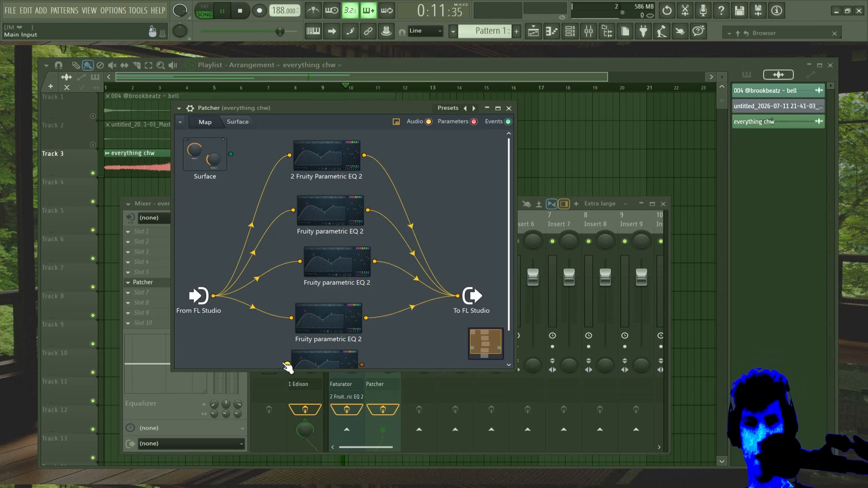
- Complete the parallel EQ split in Patcher with a fifth band-pass EQ at about 1103 Hz and feed all bands through OTT
left_click_drag(433, 308, 453, 297)
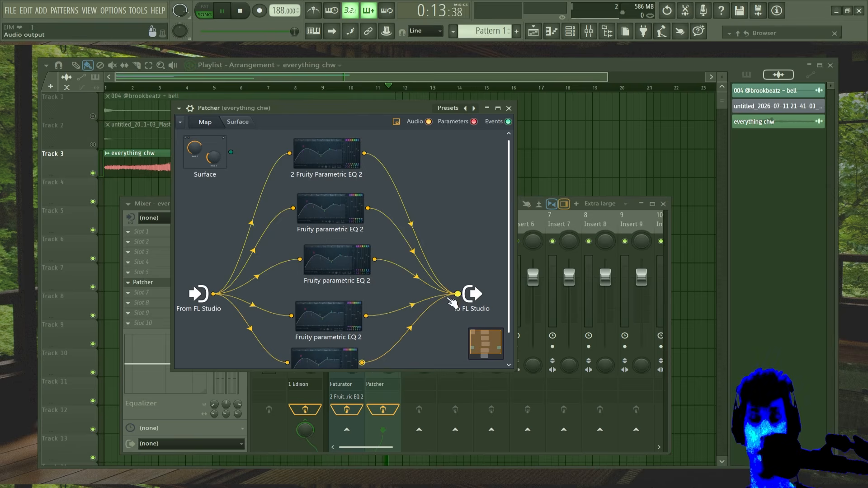
double_click(331, 355)
left_click_drag(447, 240, 411, 240)
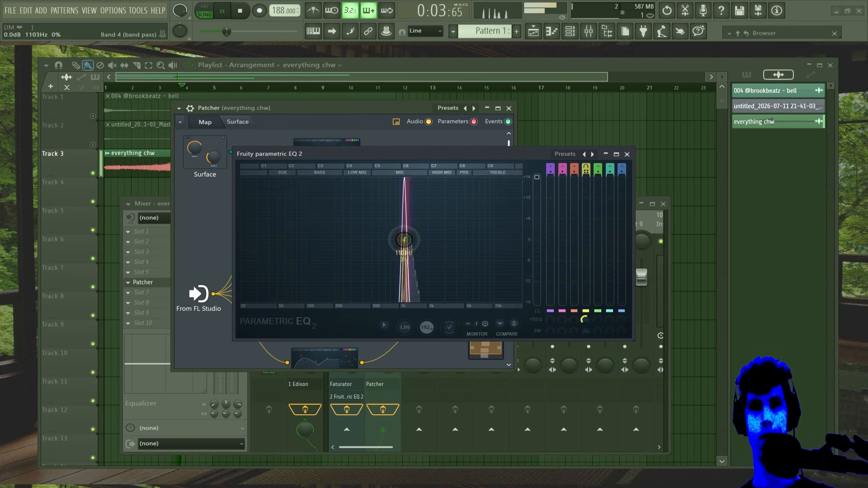
key("space")
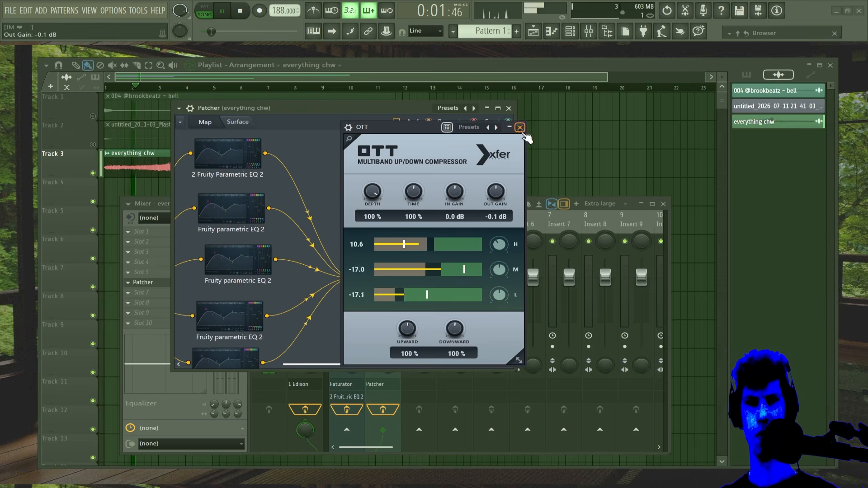
left_click(520, 128)
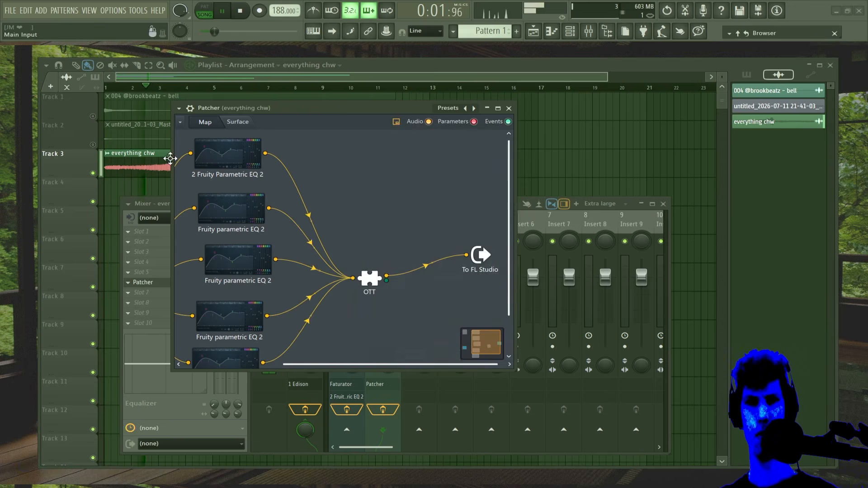
- Shorten the everything chw clip to end near bar 4 and record its Patcher-processed mixer output onto playlist Track 4
left_click(169, 156)
key("space")
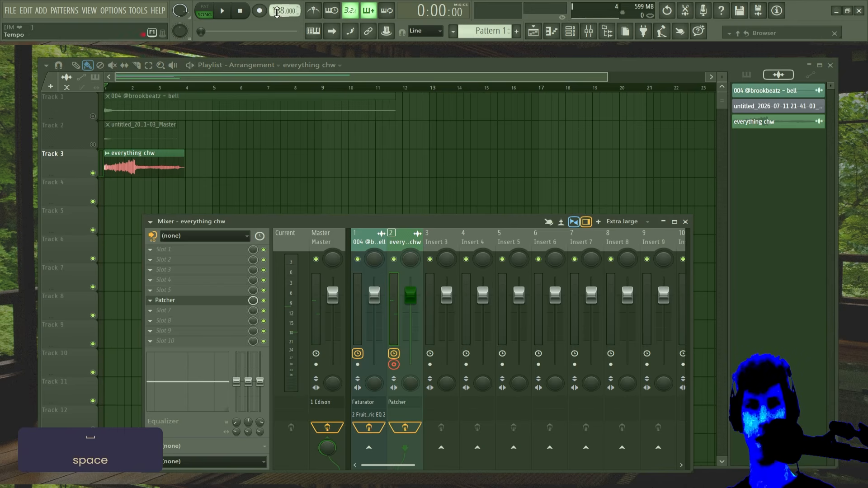
left_click(260, 10)
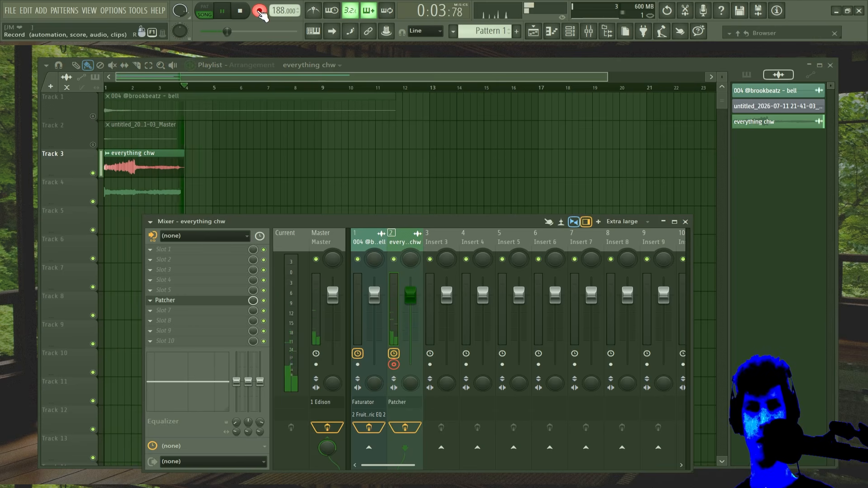
key("space")
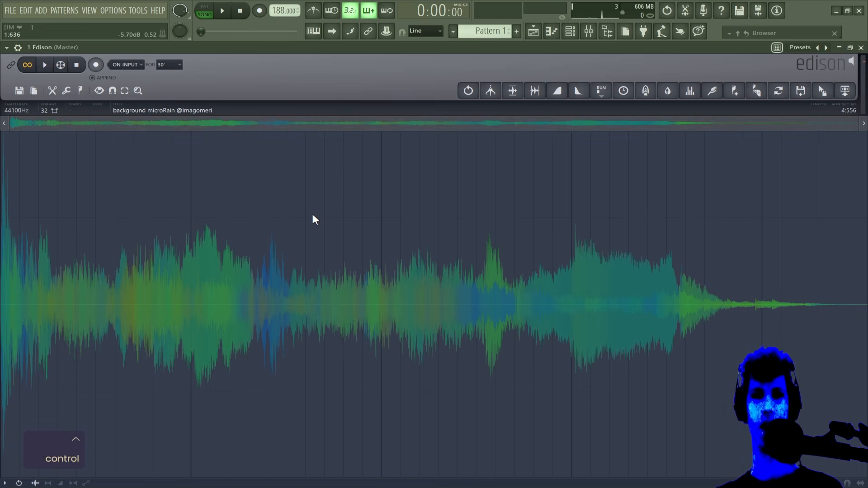
- Play the mixed background microRain sample in Edison to hear how the recorded layer blends in
key("space")
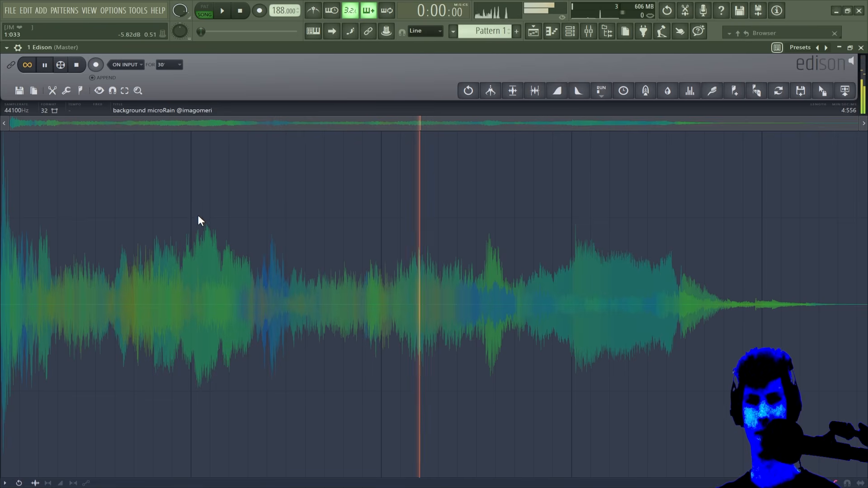
key("space")
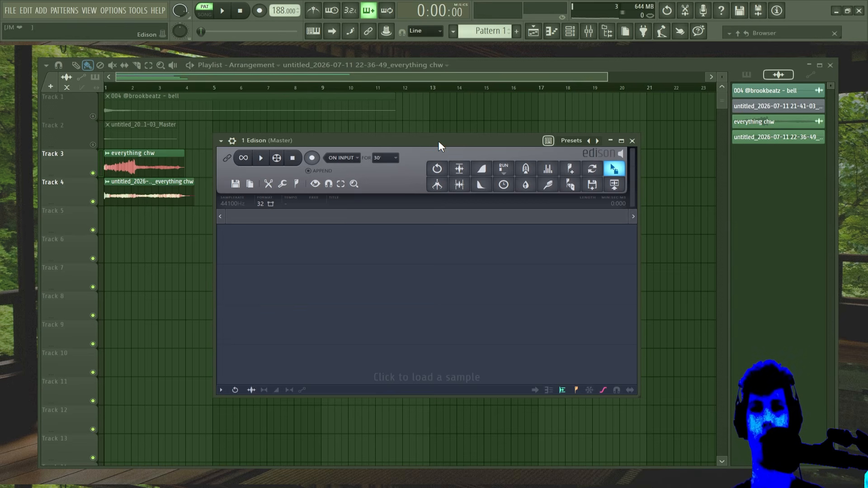
left_click_drag(438, 141, 436, 136)
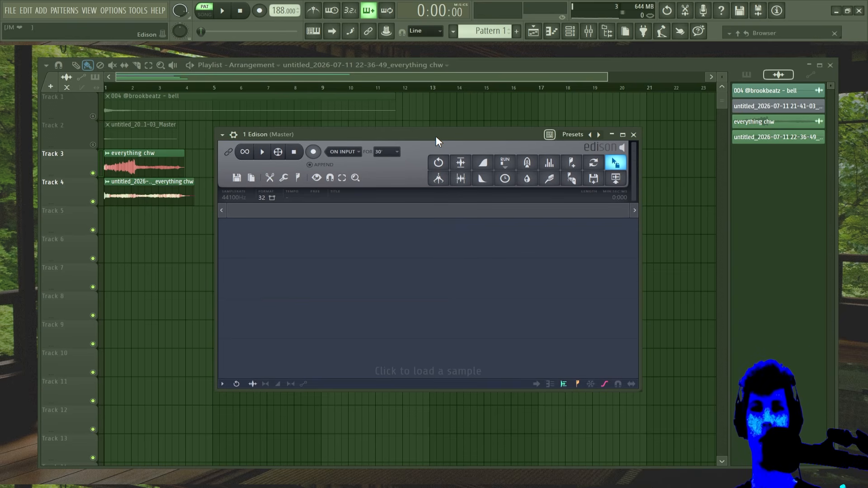